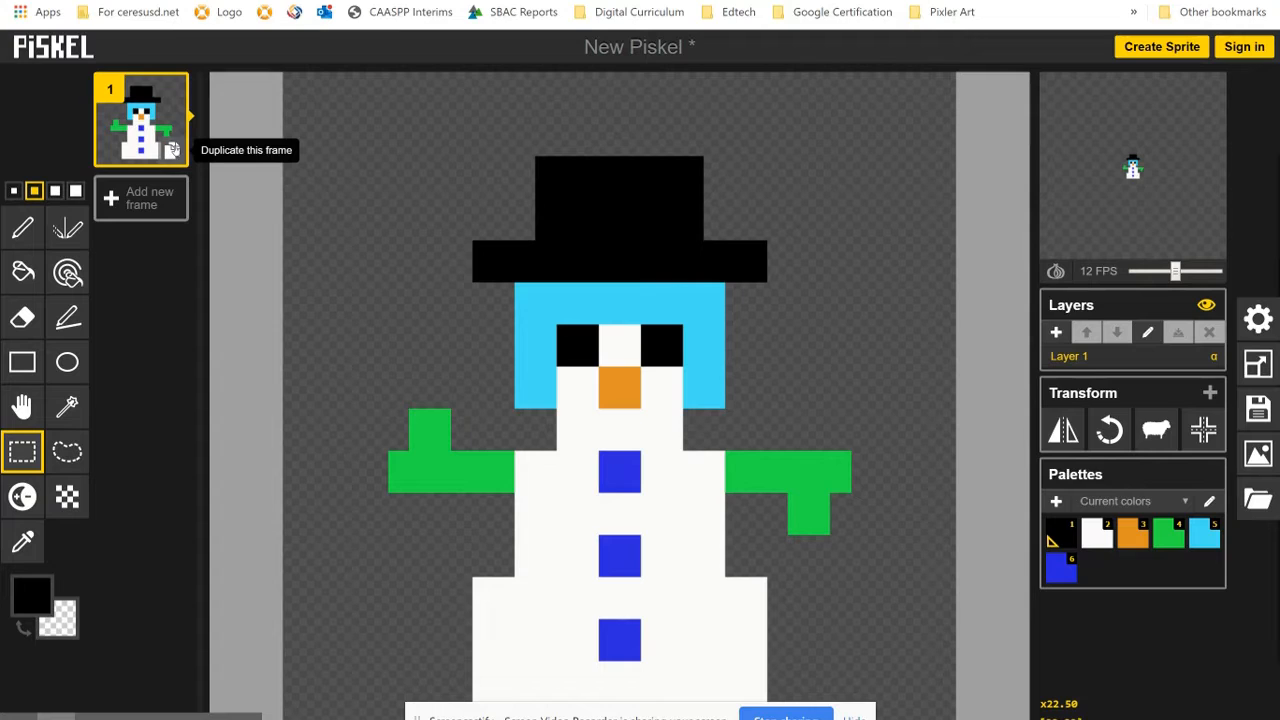
- Duplicate frame 1 and move the whole snowman five pixels left and four pixels up in the new frame 2
{"action": "left_click", "coordinate": [172, 150]}
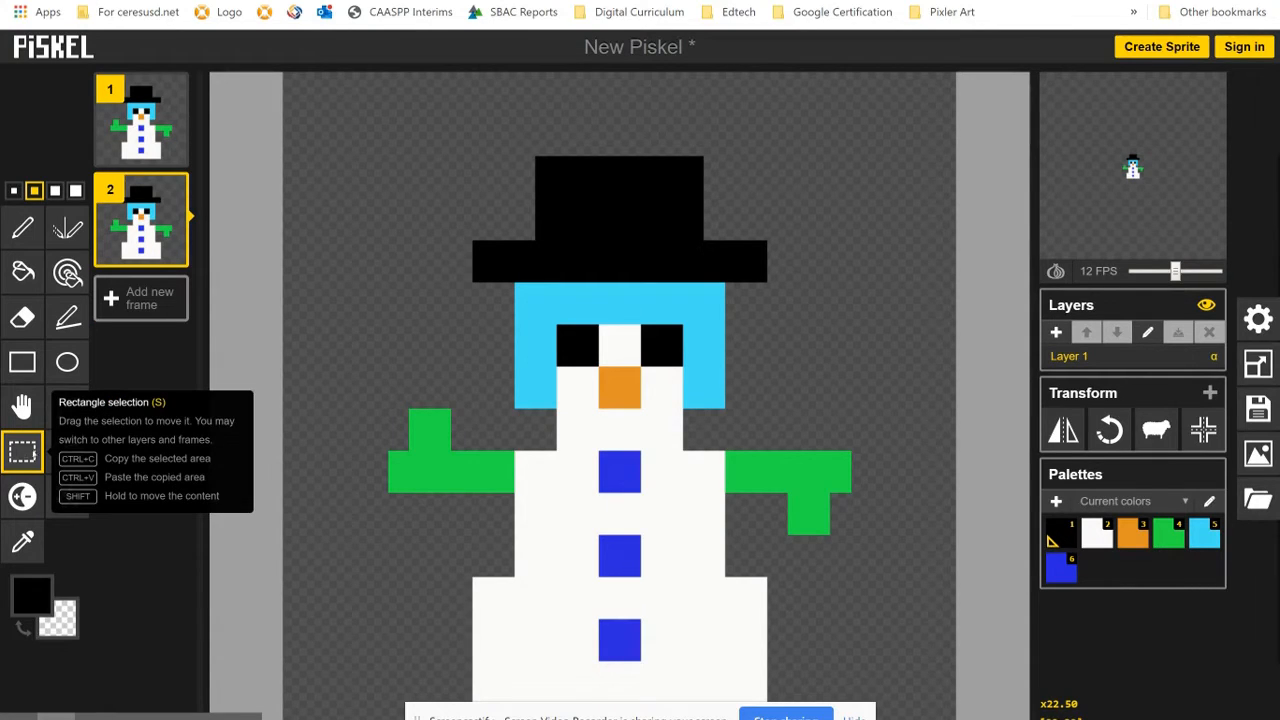
{"action": "left_click_drag", "start_coordinate": [335, 103], "coordinate": [910, 714]}
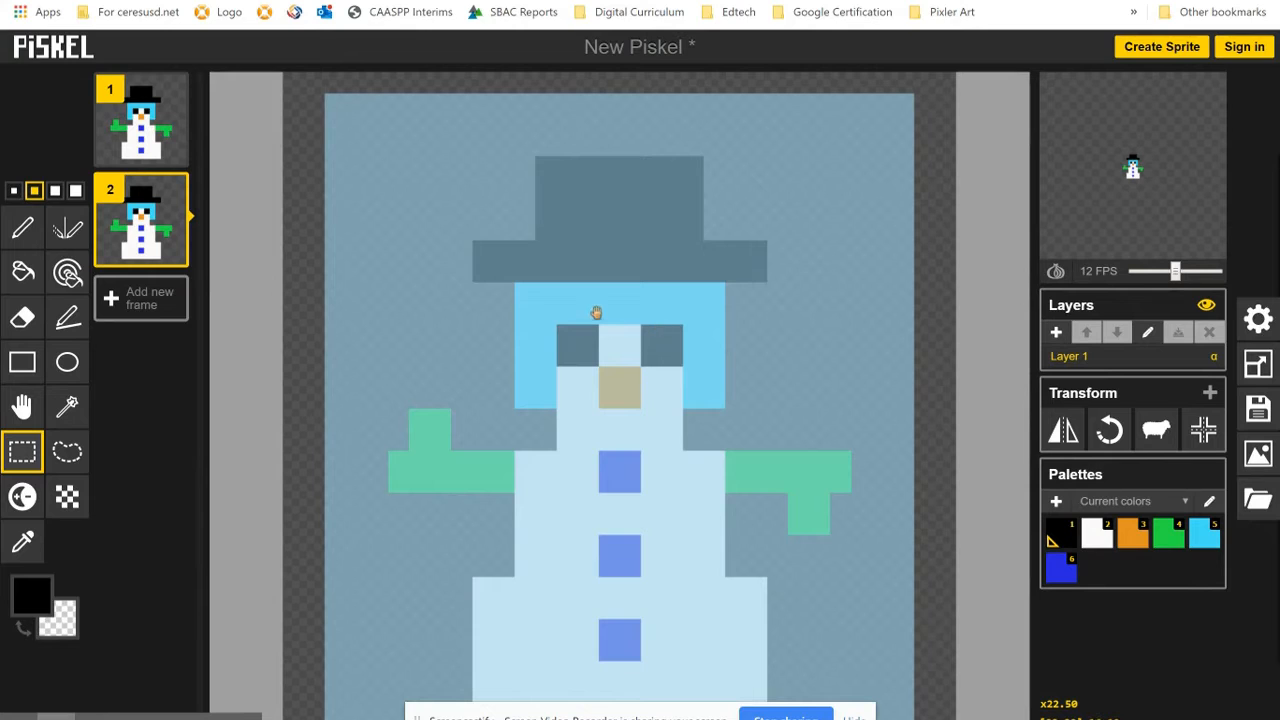
{"action": "left_click_drag", "start_coordinate": [596, 313], "coordinate": [491, 238]}
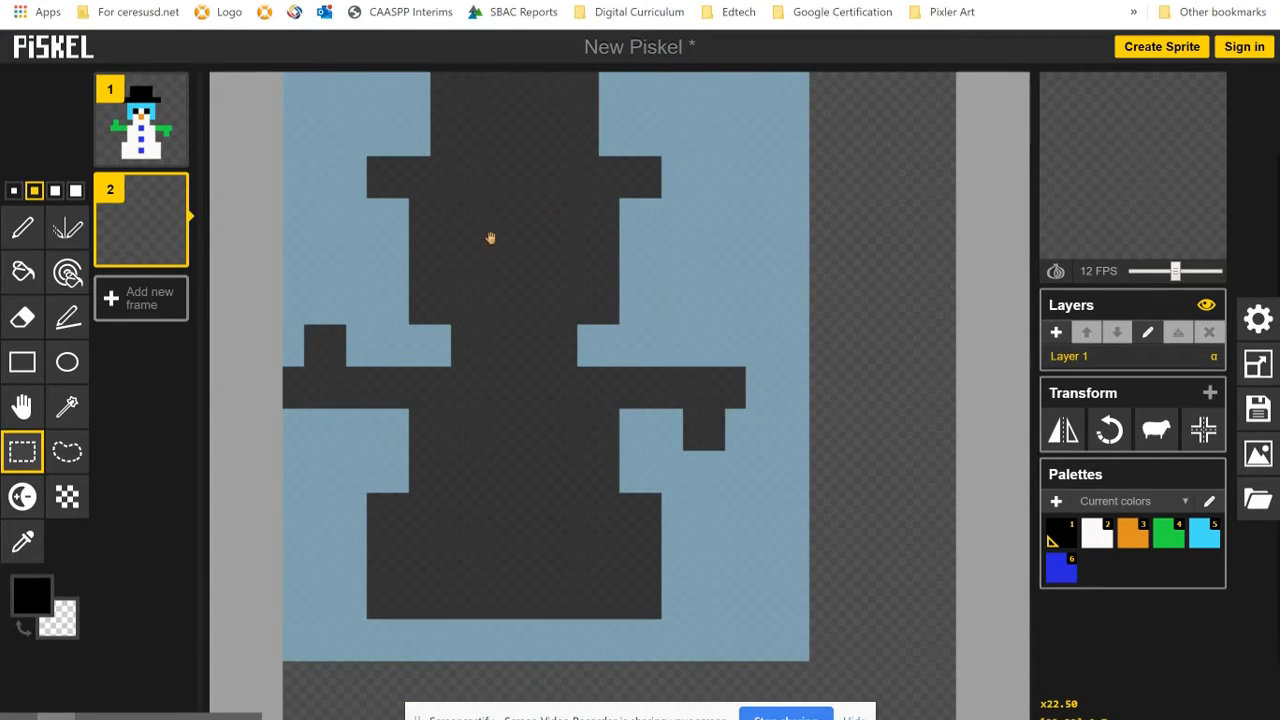
{"action": "key", "text": "ctrl+v"}
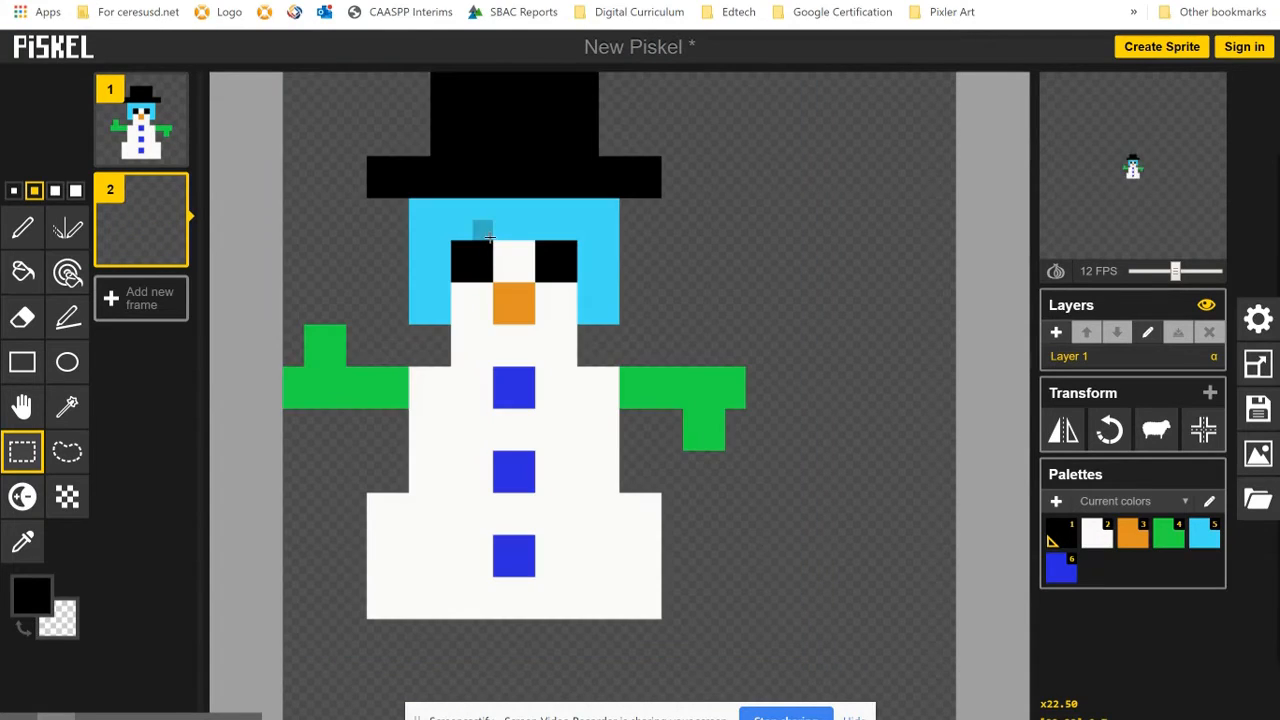
{"action": "mouse_move", "coordinate": [170, 251]}
{"action": "left_click", "coordinate": [135, 232]}
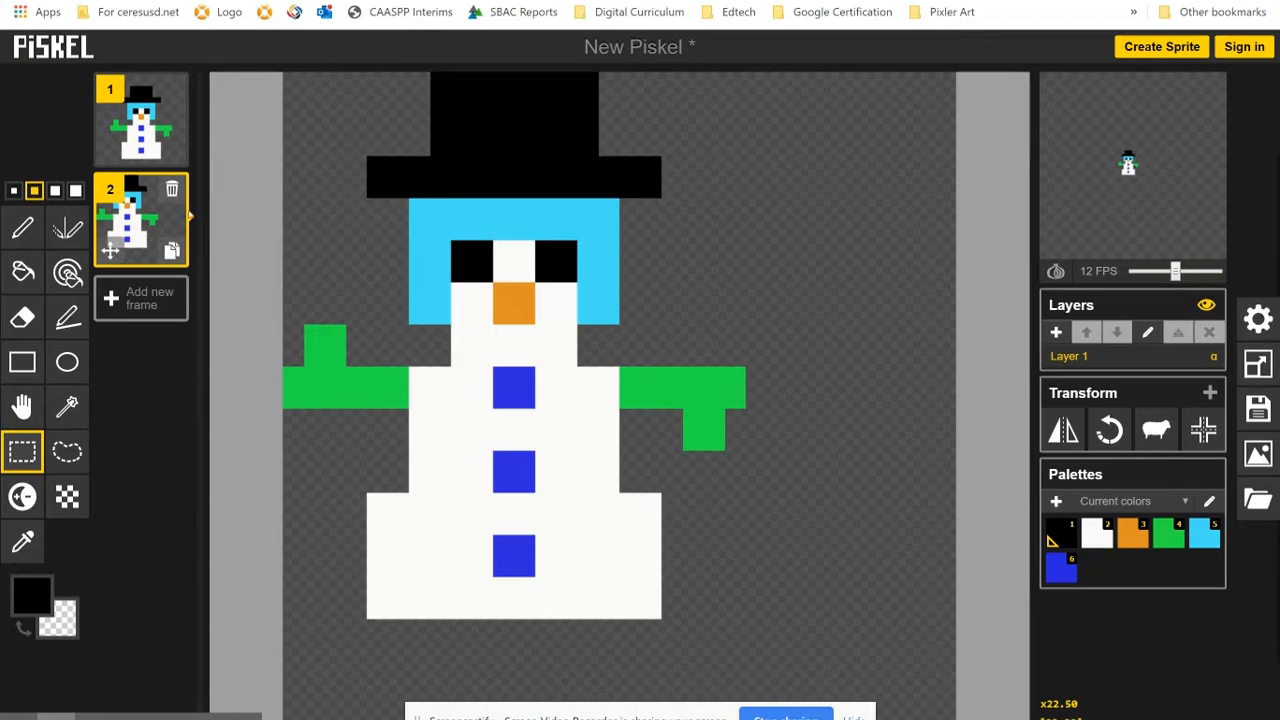
- Duplicate frame 2 and move the whole snowman four pixels to the right in the new frame 3
{"action": "left_click", "coordinate": [171, 251]}
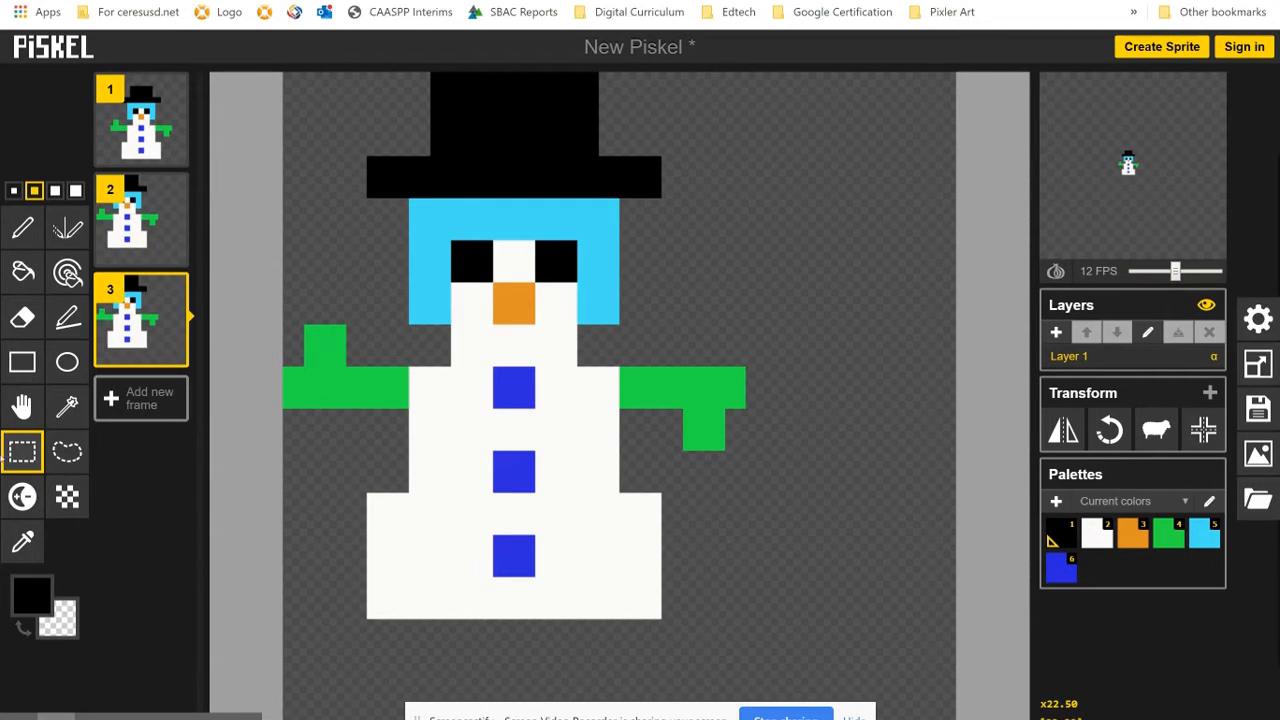
{"action": "left_click_drag", "start_coordinate": [294, 86], "coordinate": [750, 647]}
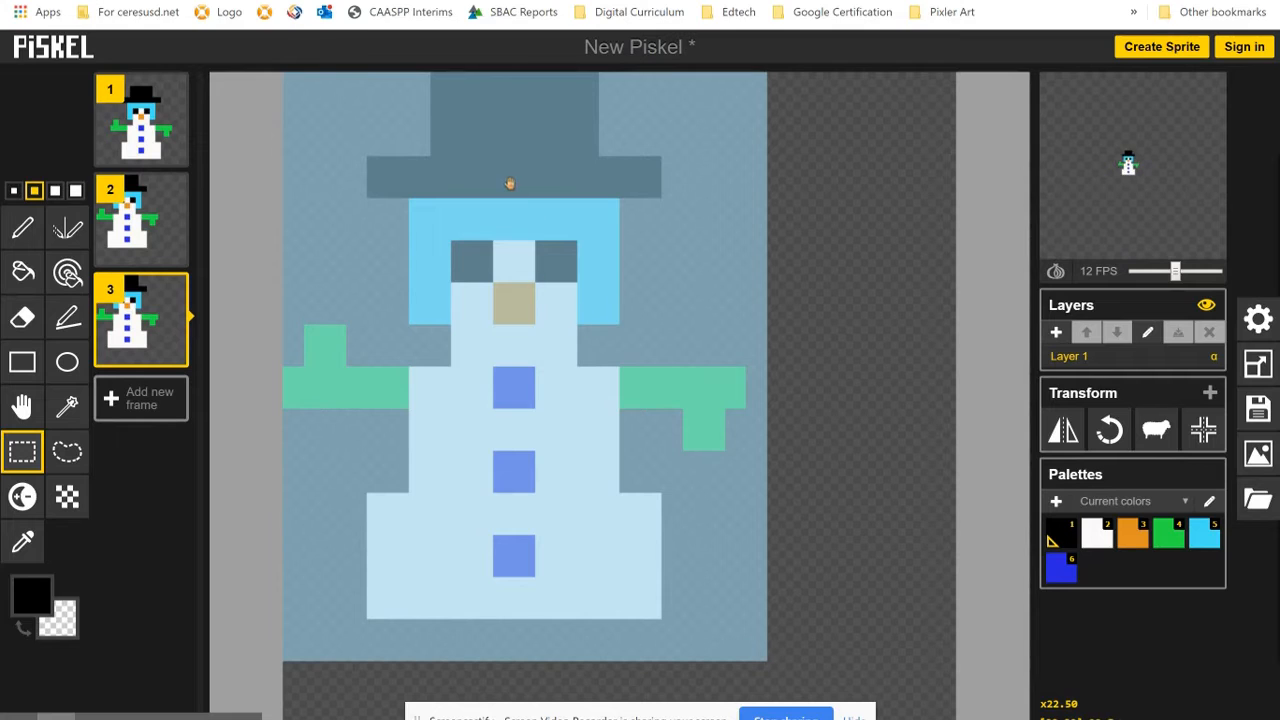
{"action": "left_click_drag", "start_coordinate": [510, 183], "coordinate": [594, 185]}
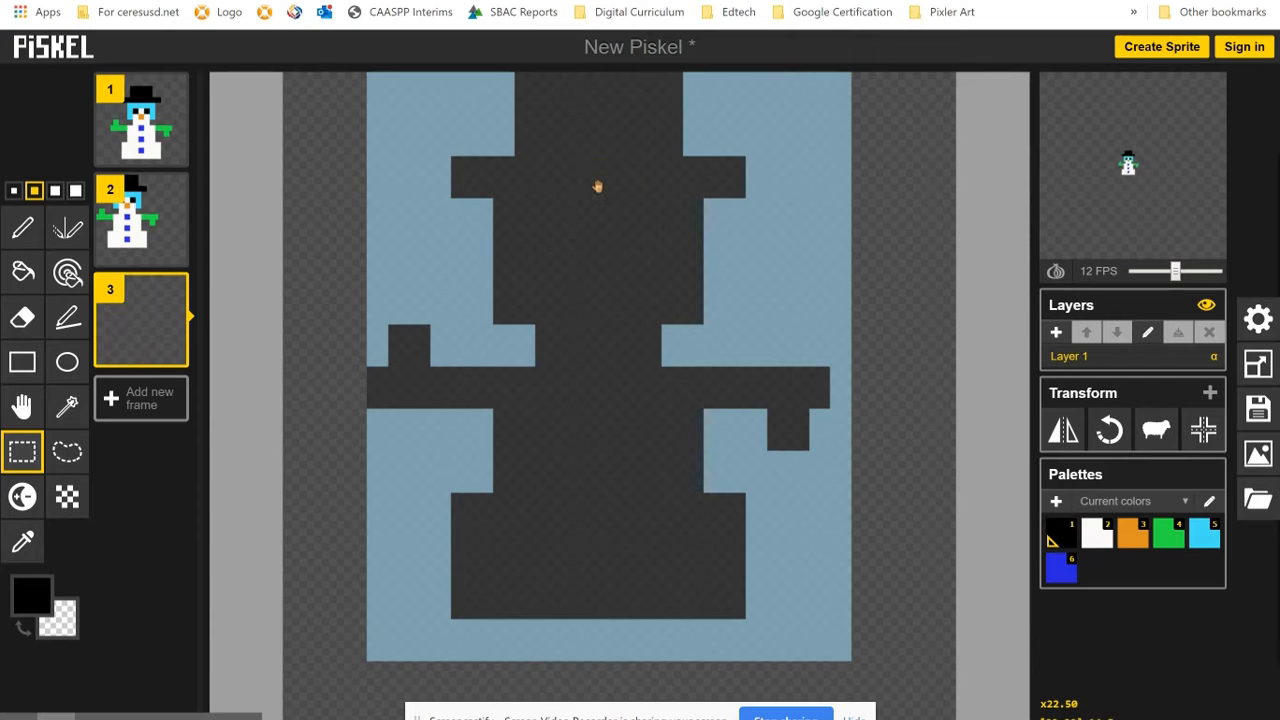
{"action": "left_click", "coordinate": [148, 118]}
{"action": "left_click", "coordinate": [142, 226]}
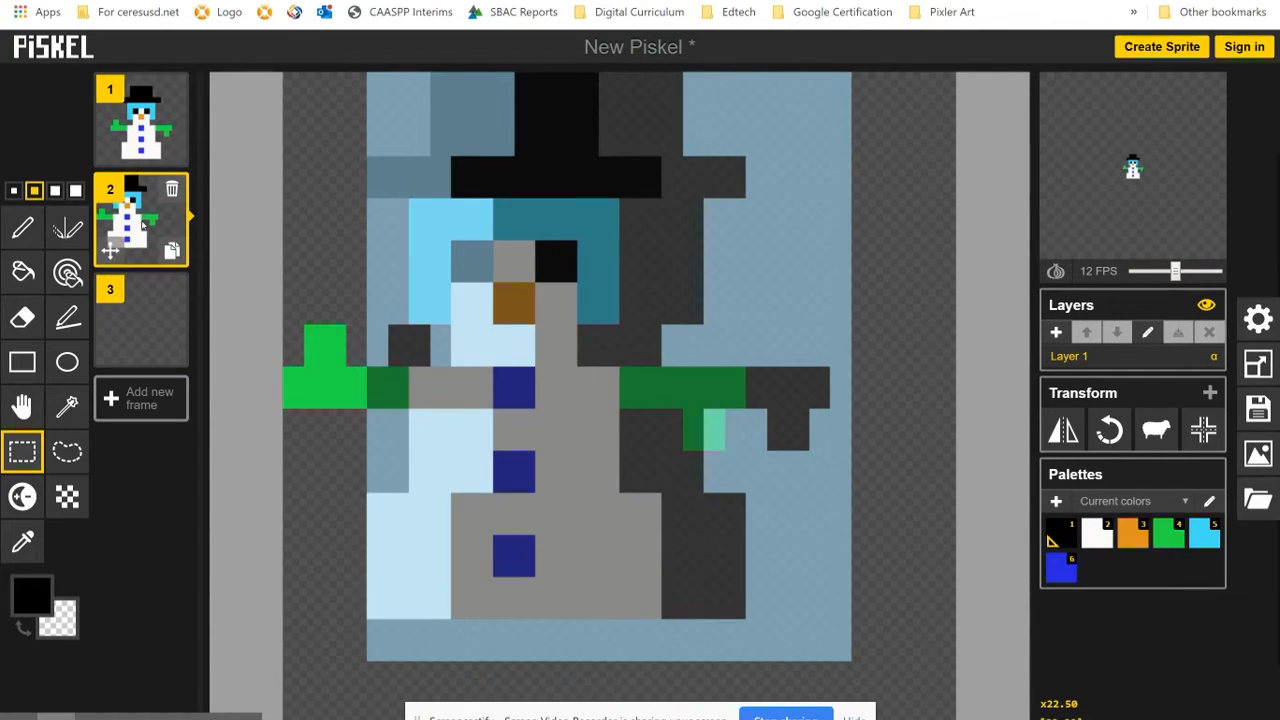
{"action": "left_click", "coordinate": [136, 322]}
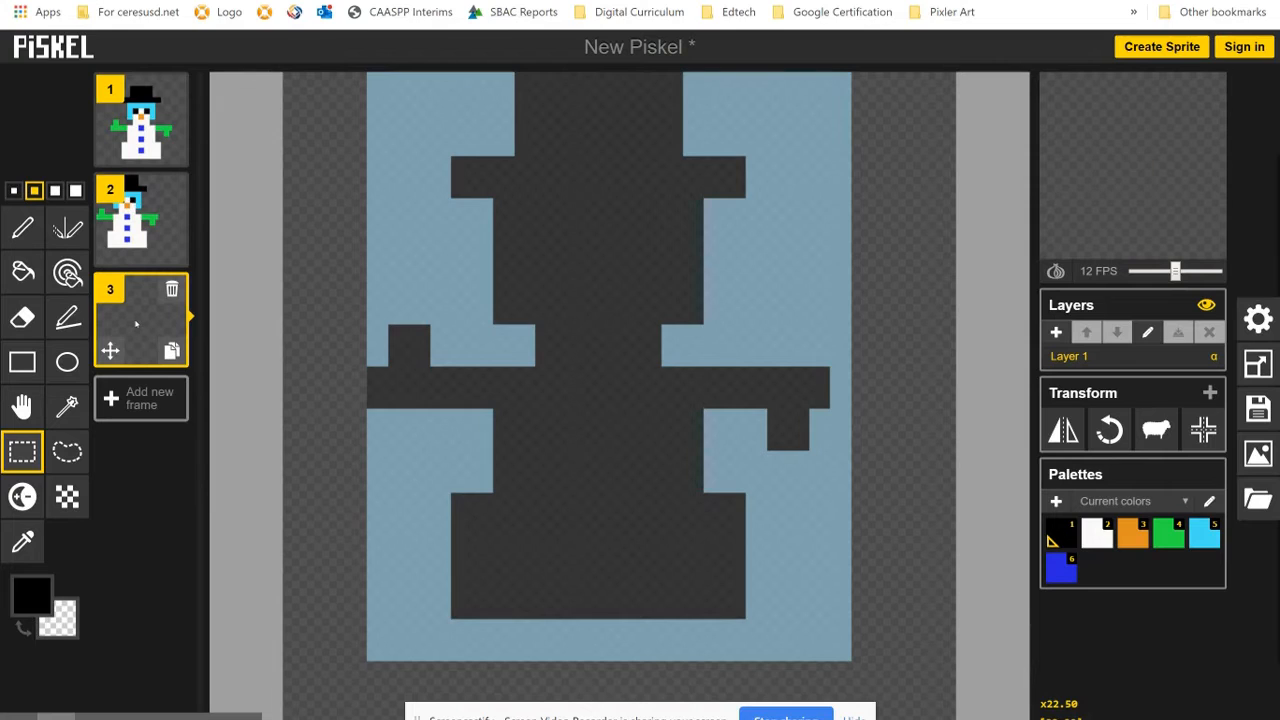
{"action": "key", "text": "Return"}
- Duplicate frame 3 and move the whole snowman six pixels right to the canvas edge in the new frame 4
{"action": "left_click", "coordinate": [172, 350]}
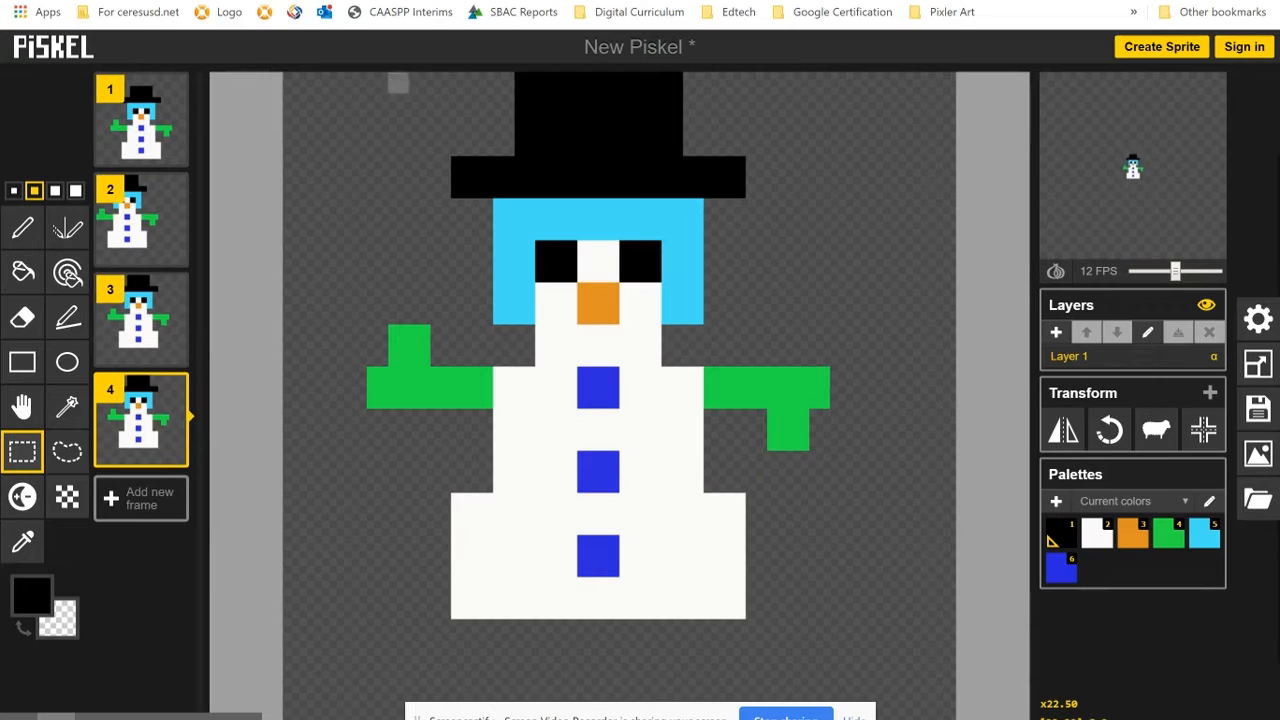
{"action": "left_click_drag", "start_coordinate": [348, 85], "coordinate": [857, 653]}
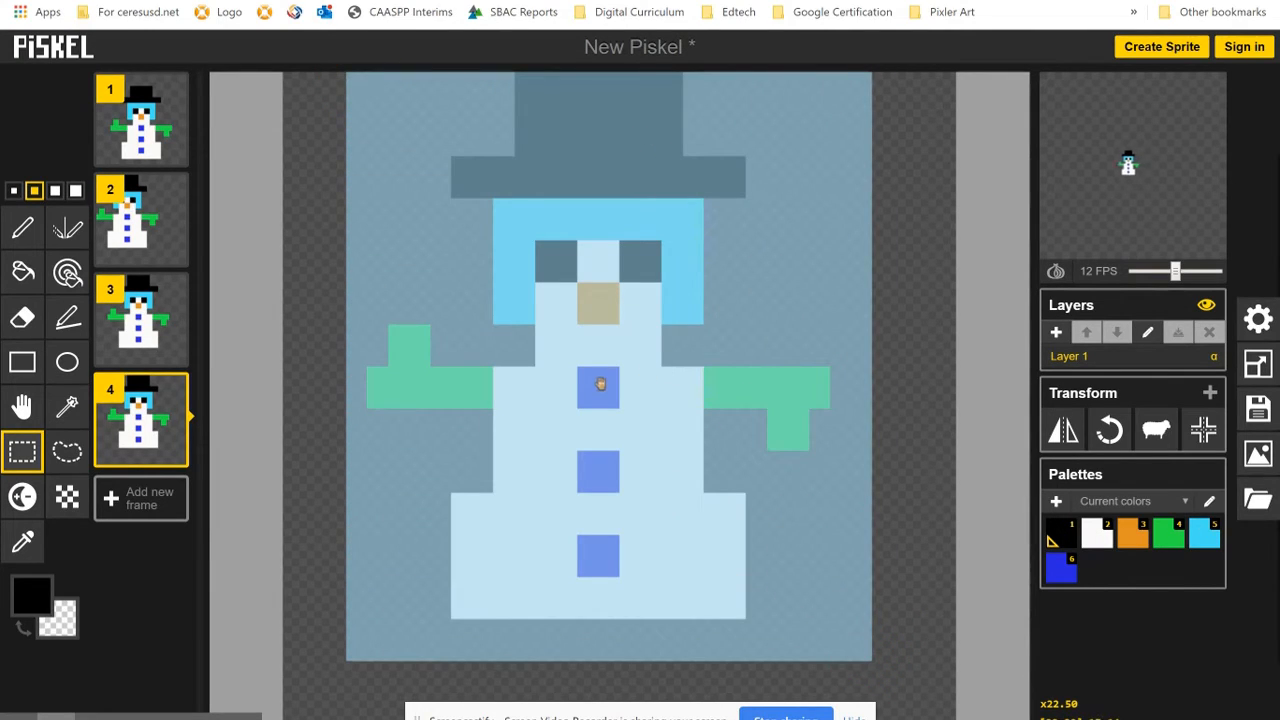
{"action": "left_click_drag", "start_coordinate": [600, 384], "coordinate": [726, 371]}
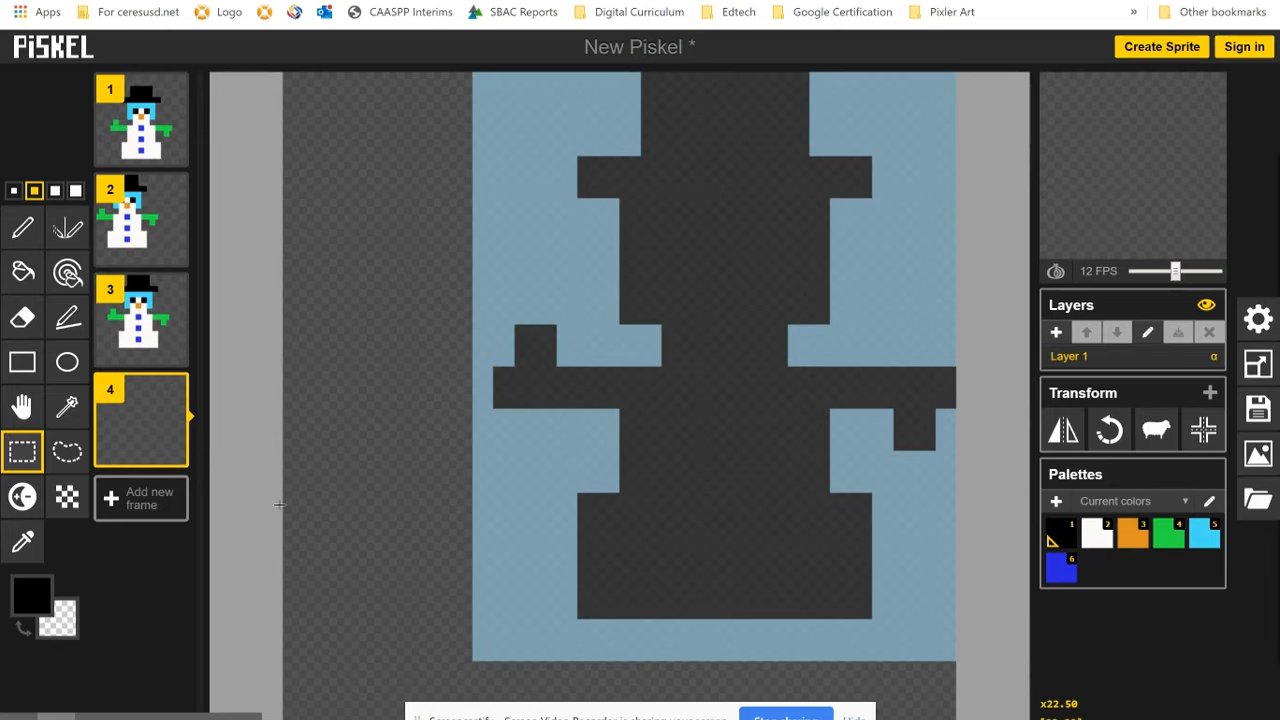
{"action": "key", "text": "ctrl+v"}
{"action": "left_click", "coordinate": [124, 430]}
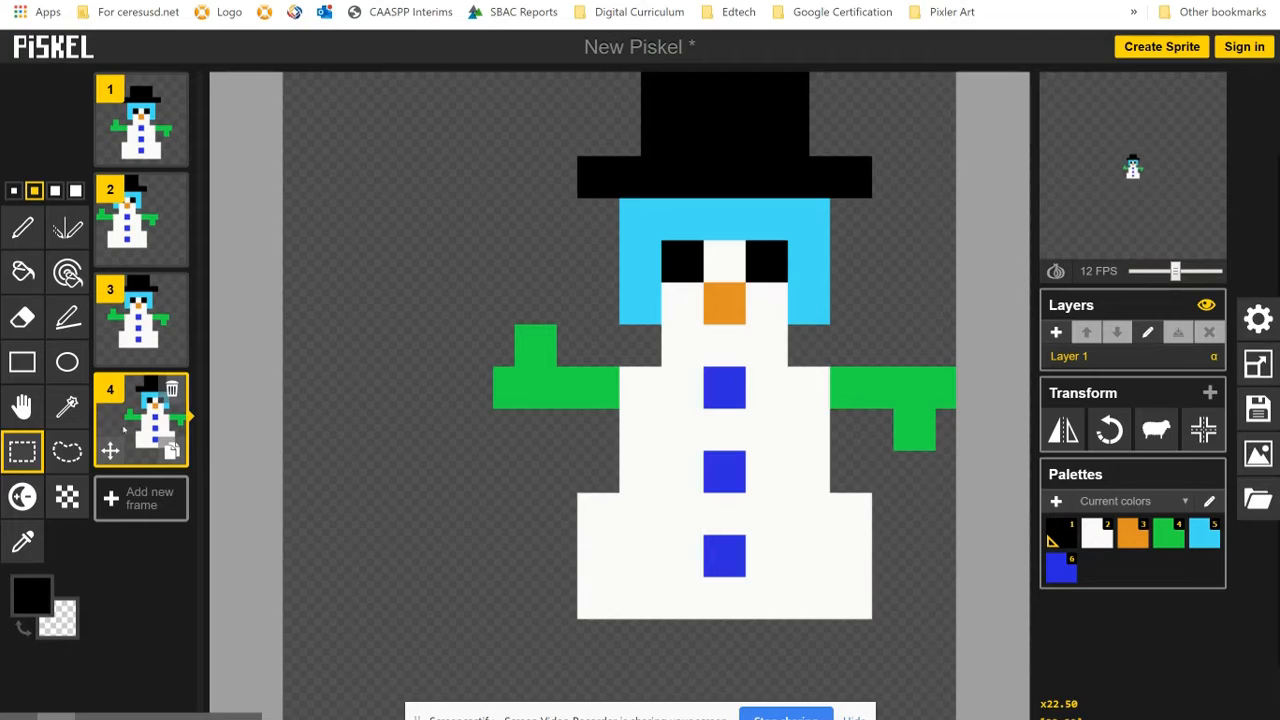
- Duplicate frame 4 and move the whole snowman five pixels left and four pixels down in the new frame 5
{"action": "left_click", "coordinate": [172, 450]}
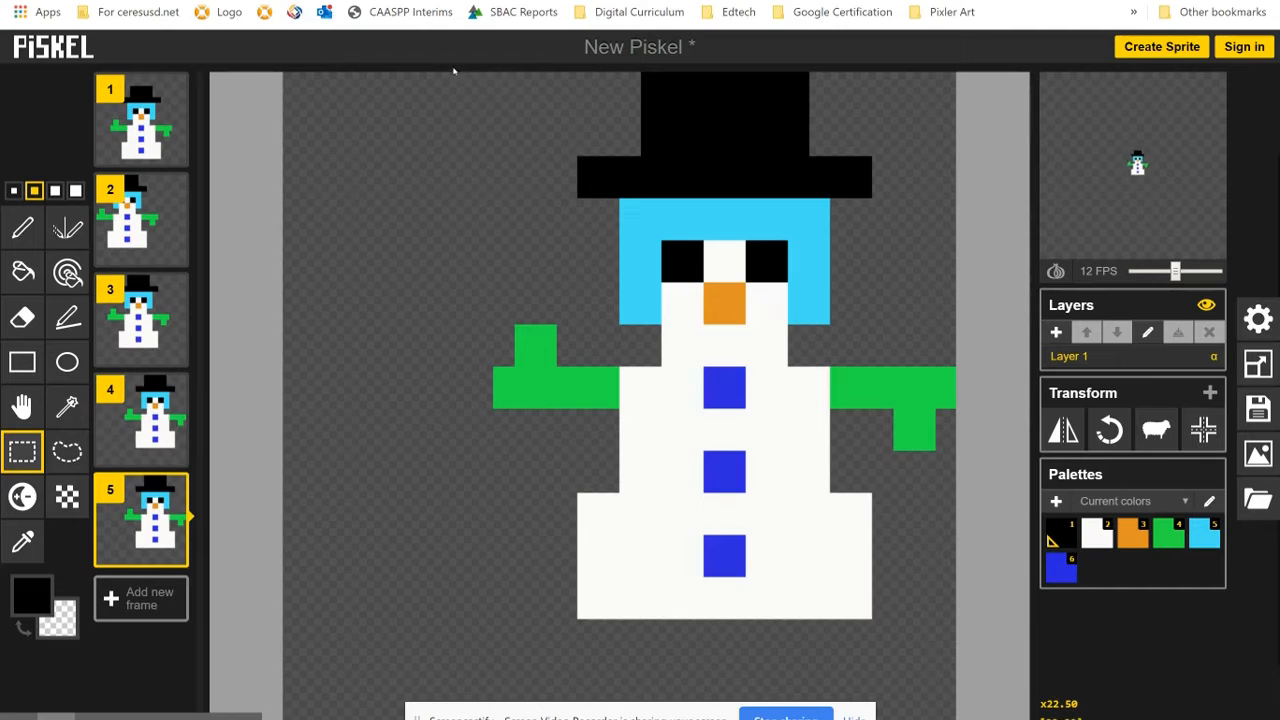
{"action": "left_click_drag", "start_coordinate": [452, 82], "coordinate": [936, 632]}
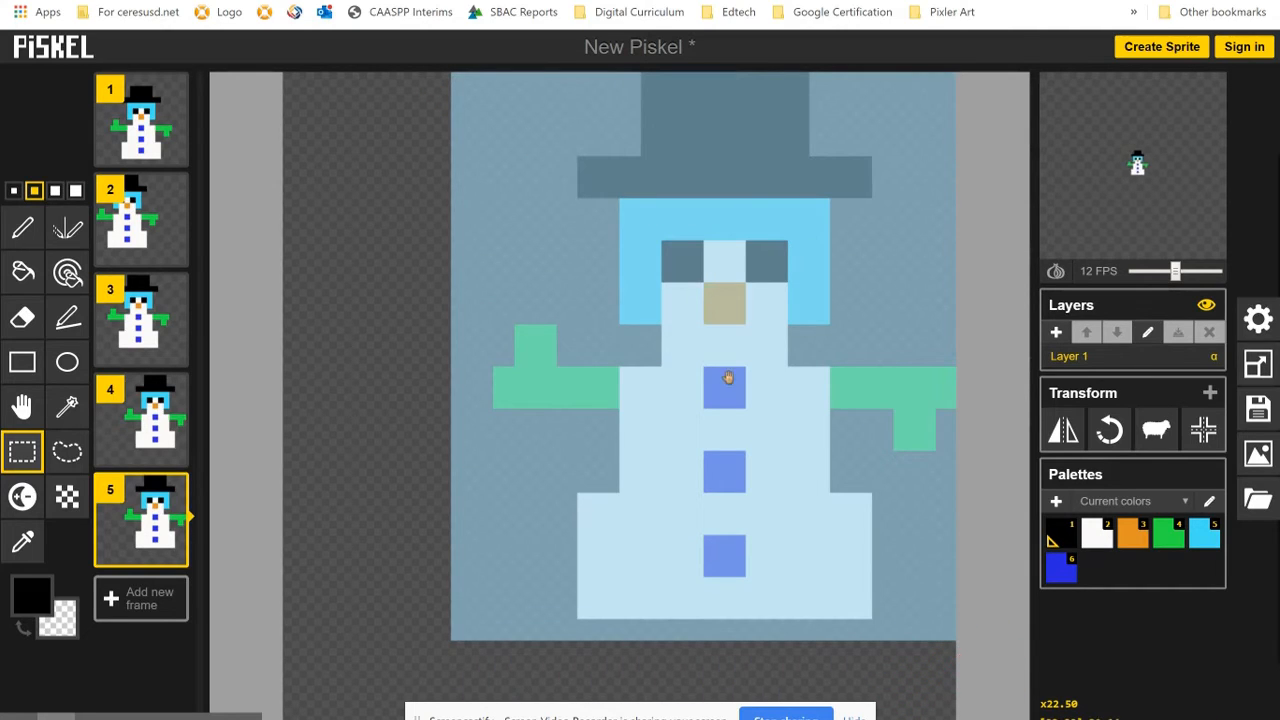
{"action": "left_click_drag", "start_coordinate": [716, 379], "coordinate": [619, 468]}
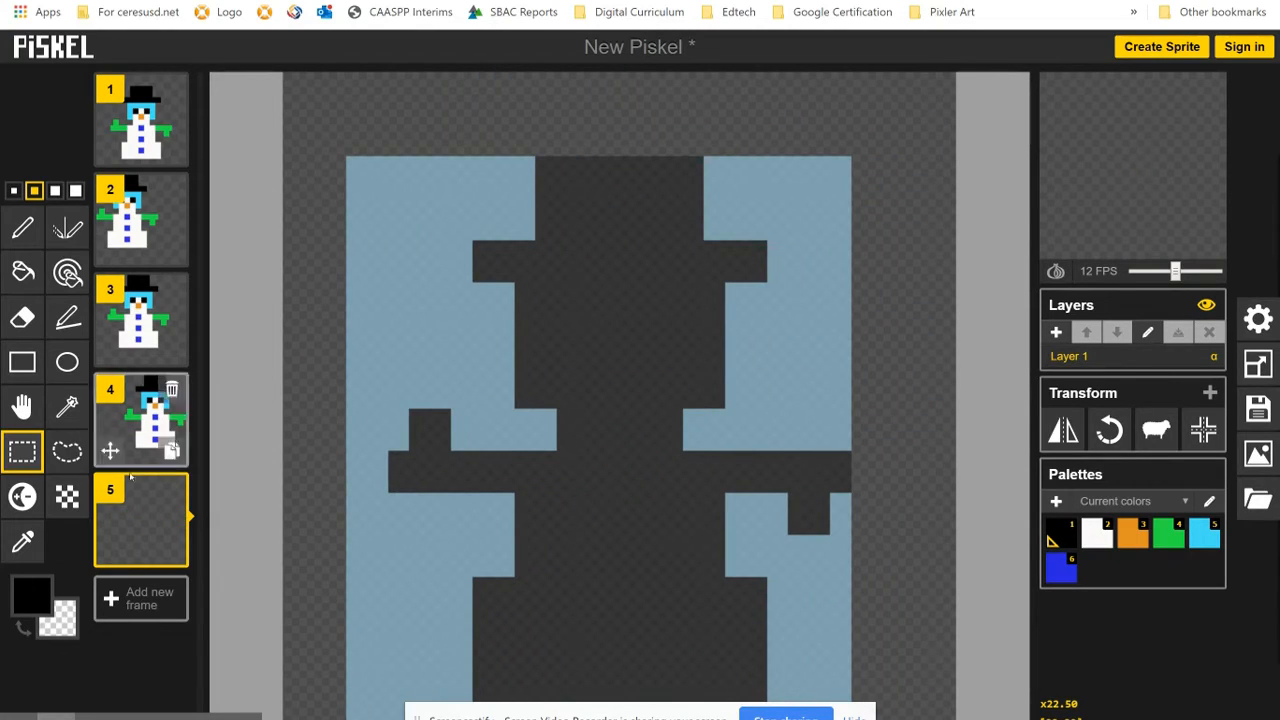
{"action": "mouse_move", "coordinate": [156, 524]}
{"action": "key", "text": "ctrl+v"}
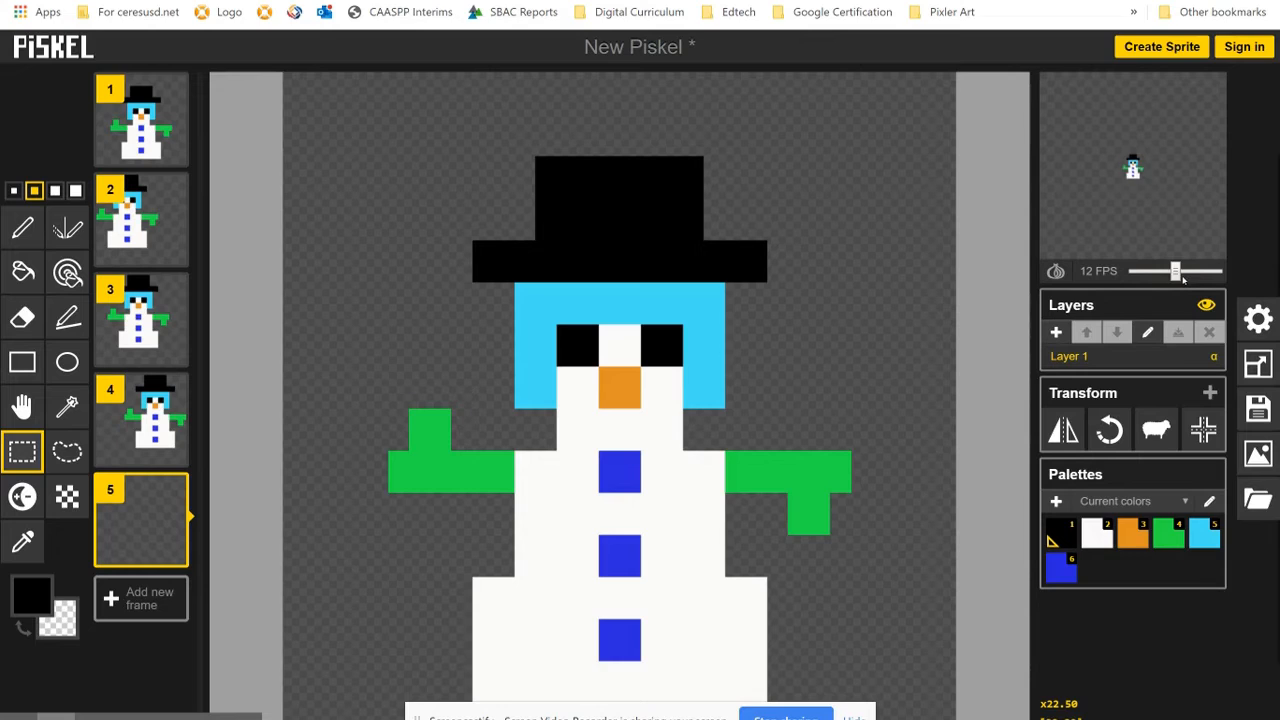
- Slow the animation preview to 3 FPS
{"action": "left_click_drag", "start_coordinate": [1176, 272], "coordinate": [1144, 272]}
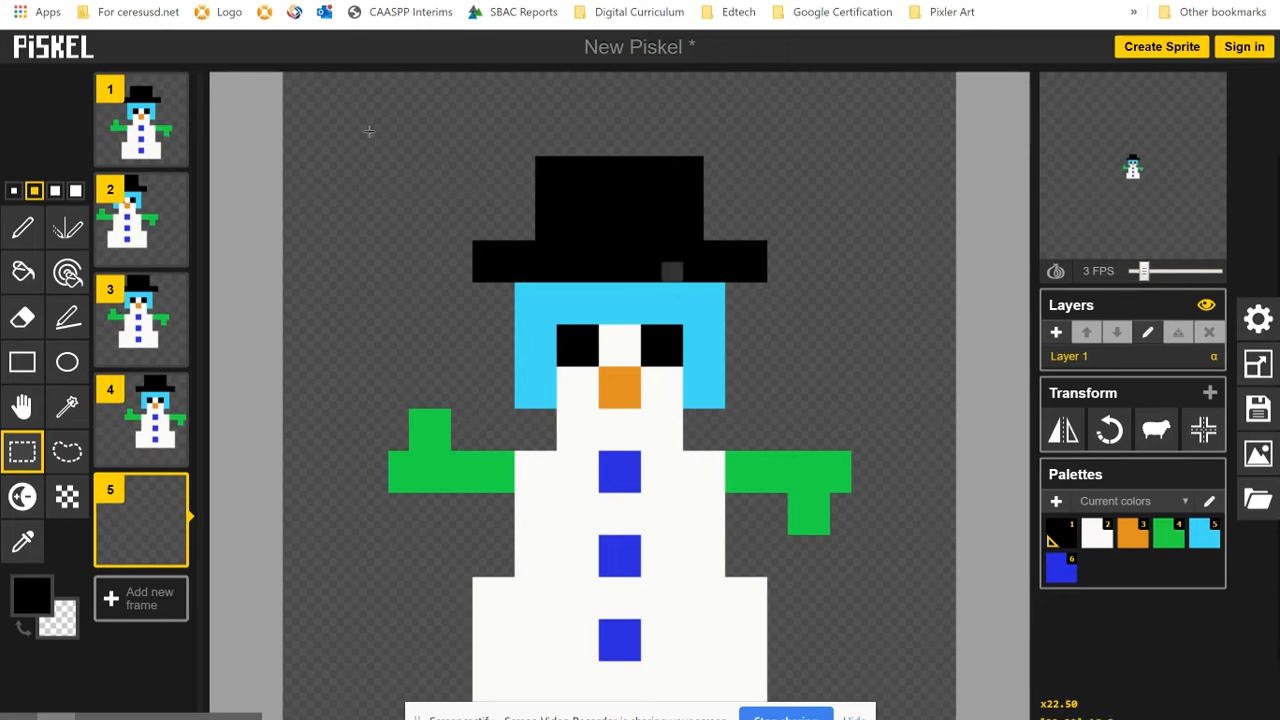
- Open frame 1 for editing and set the primary drawing color to the light blue palette color
{"action": "left_click", "coordinate": [166, 124]}
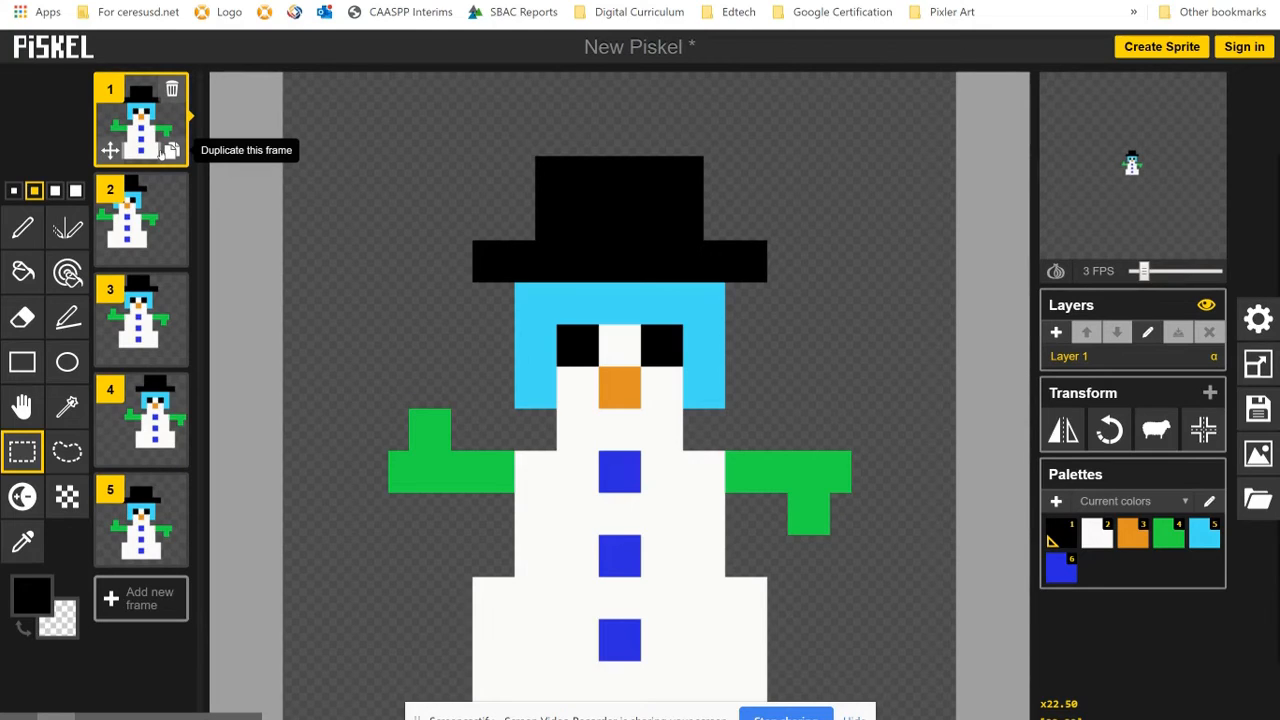
{"action": "left_click", "coordinate": [31, 588]}
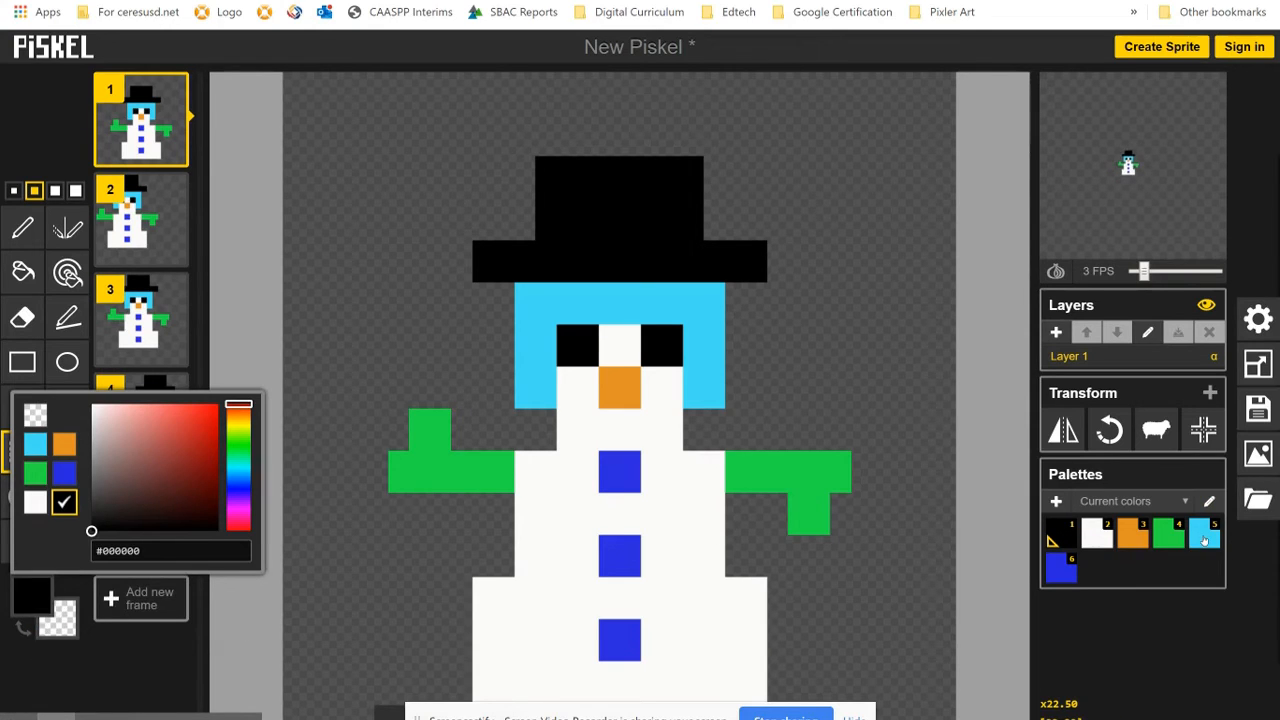
{"action": "left_click", "coordinate": [1204, 540]}
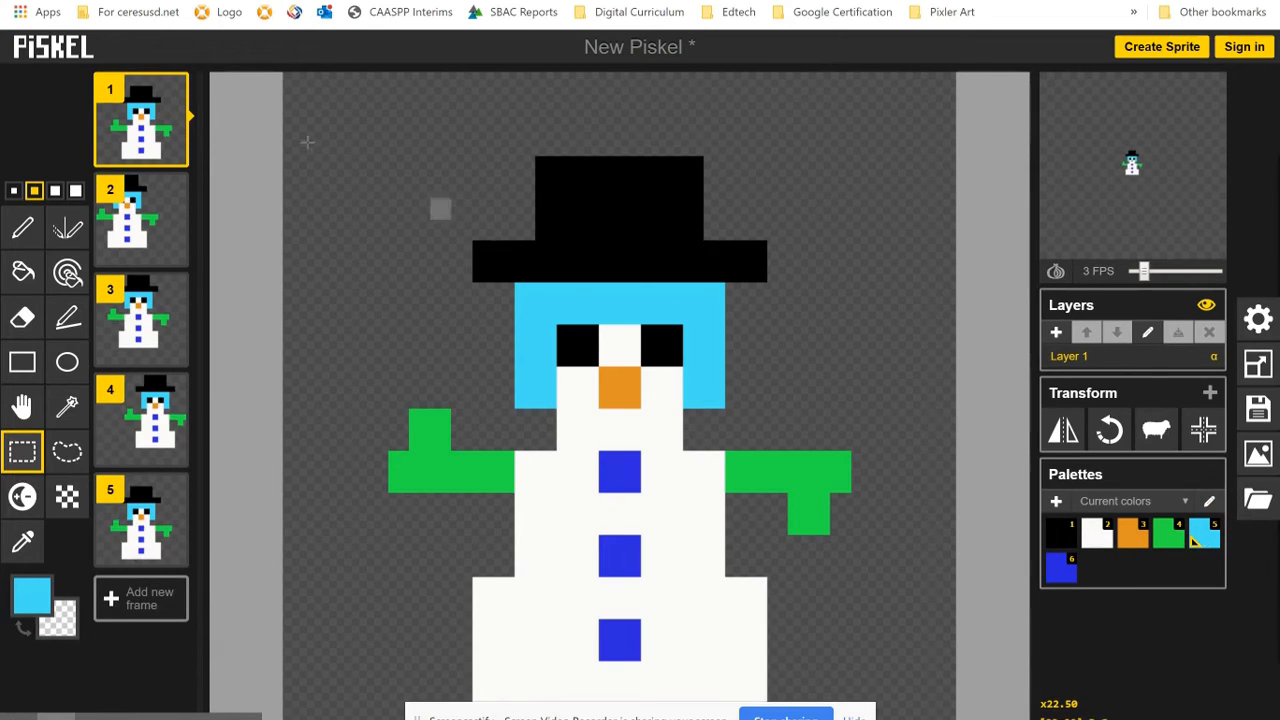
{"action": "left_click", "coordinate": [375, 128]}
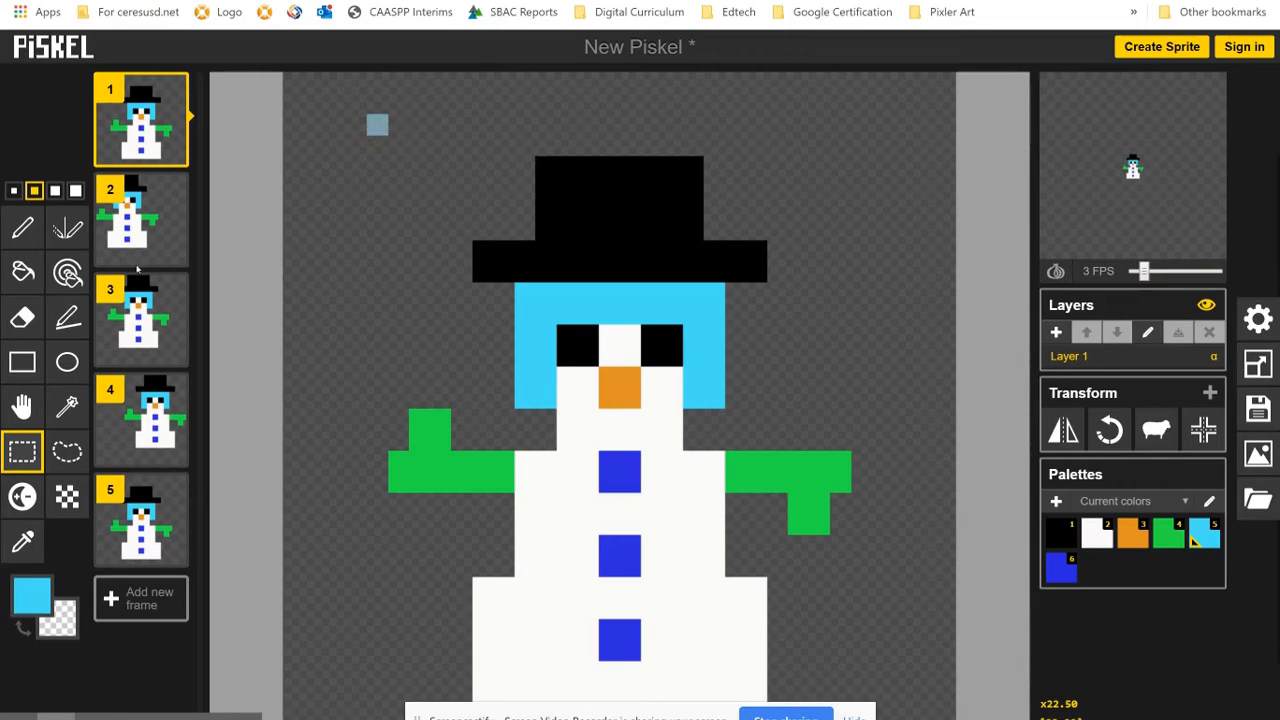
- Draw an X-shaped light blue snowflake from five dots with the 2-pixel pen, above and left of the hat in frame 1
{"action": "left_click", "coordinate": [22, 228]}
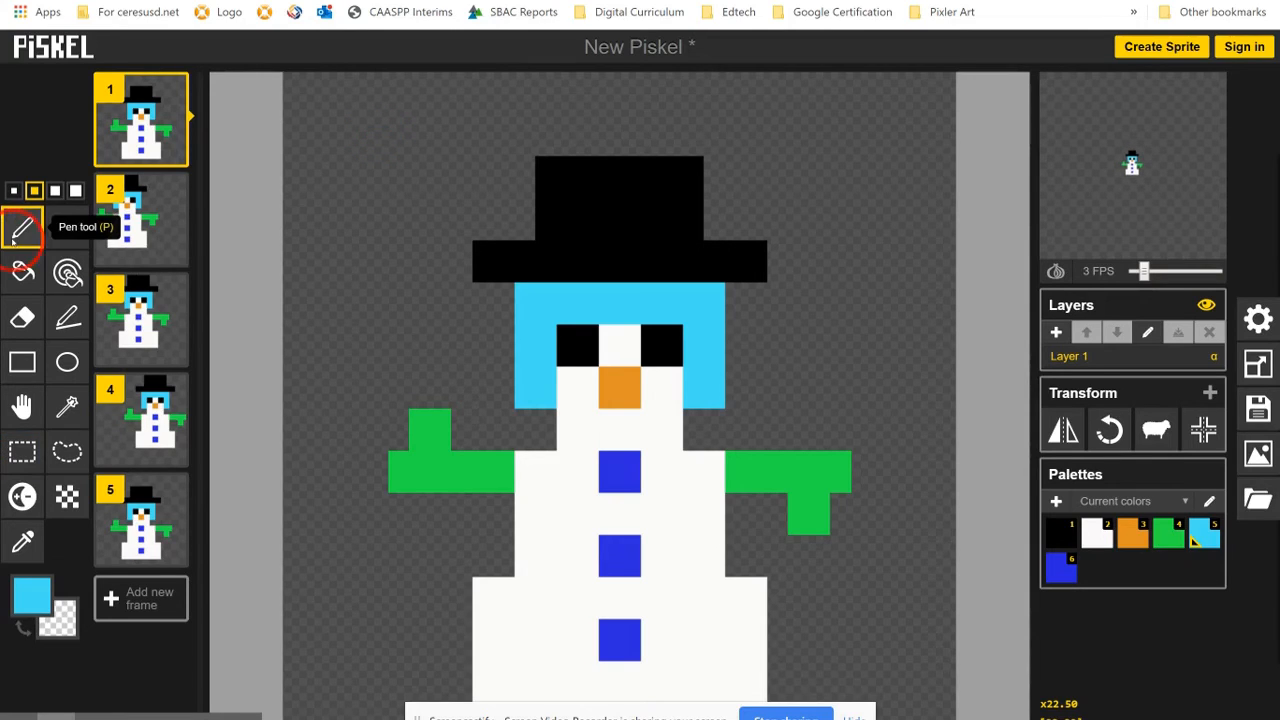
{"action": "left_click", "coordinate": [368, 133]}
{"action": "left_click", "coordinate": [418, 100]}
{"action": "left_click", "coordinate": [424, 180]}
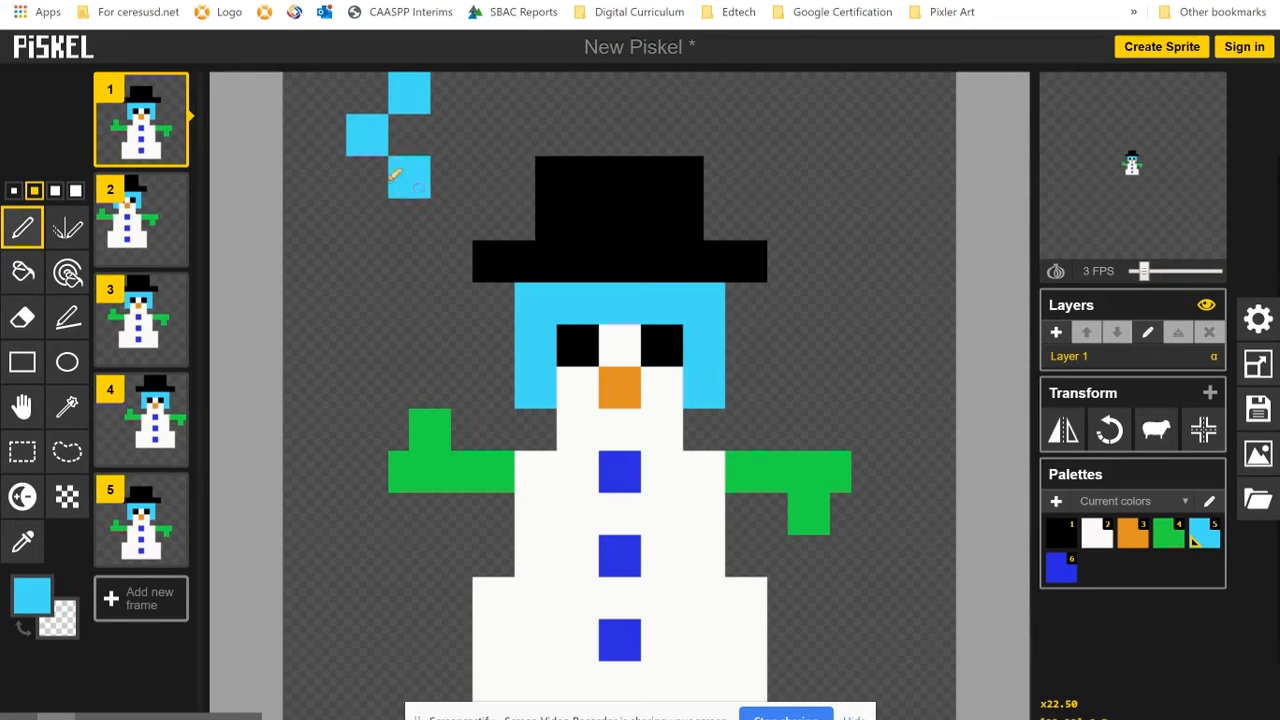
{"action": "left_click", "coordinate": [333, 178]}
{"action": "left_click", "coordinate": [332, 100]}
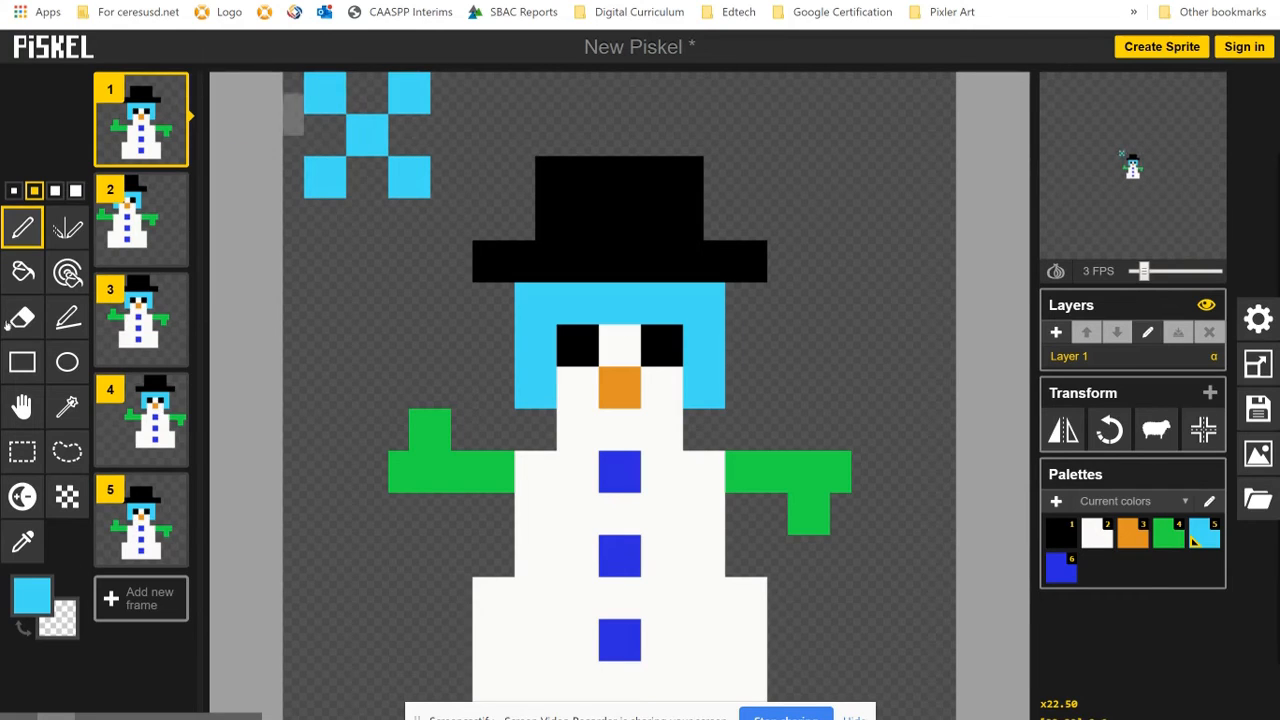
- Erase the large light blue snowflake beside the hat in frame 1
{"action": "left_click", "coordinate": [22, 318]}
{"action": "left_click", "coordinate": [320, 118]}
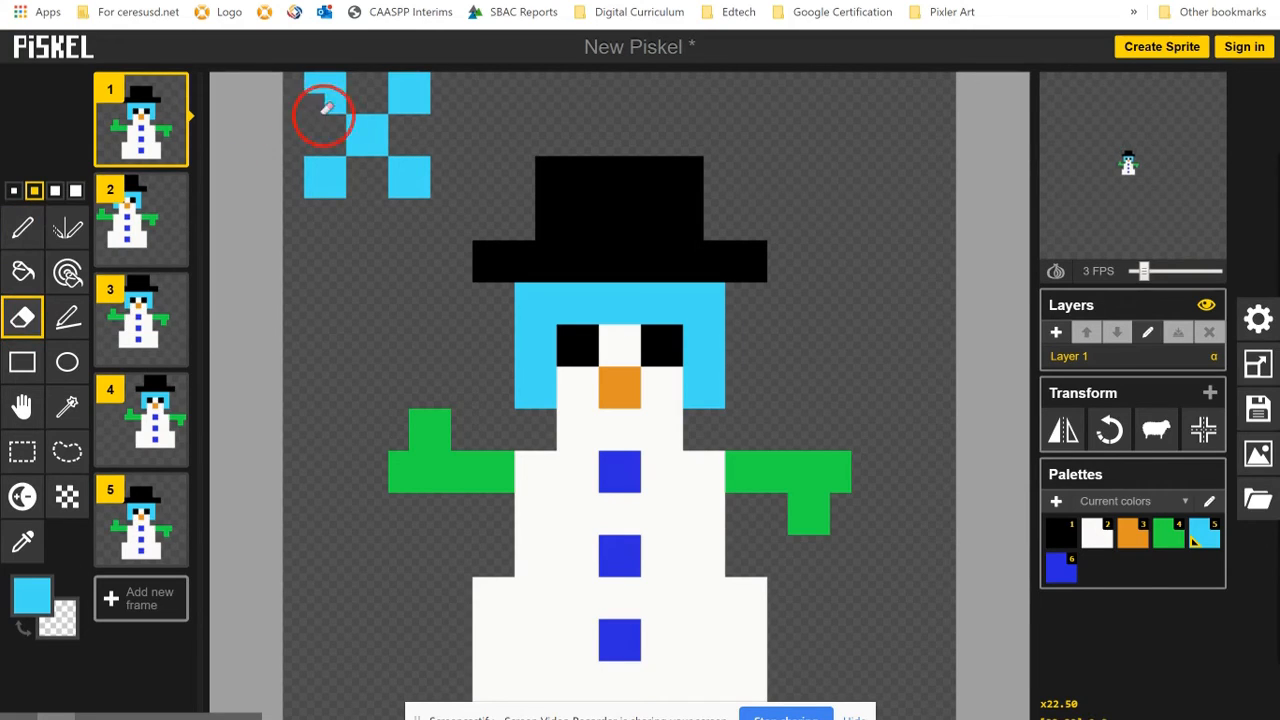
{"action": "mouse_move", "coordinate": [321, 200]}
{"action": "left_mouse_down"}
{"action": "mouse_move", "coordinate": [352, 154]}
{"action": "mouse_move", "coordinate": [312, 120]}
{"action": "mouse_move", "coordinate": [327, 98]}
{"action": "mouse_move", "coordinate": [381, 73]}
{"action": "mouse_move", "coordinate": [450, 90]}
{"action": "mouse_move", "coordinate": [408, 205]}
{"action": "mouse_move", "coordinate": [390, 116]}
{"action": "left_mouse_up"}
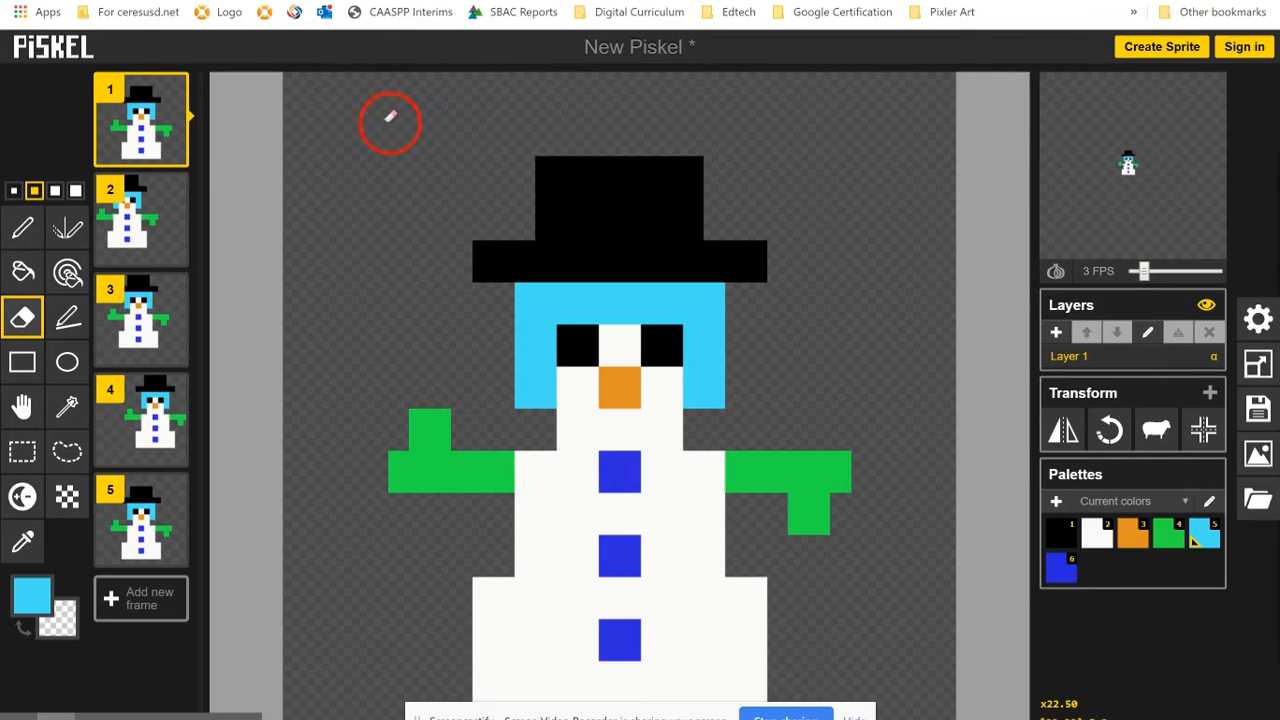
- Draw a small X-shaped light blue snowflake from five single pixels left of the hat in frame 1, using the 1-pixel pen
{"action": "left_click", "coordinate": [15, 191]}
{"action": "left_click", "coordinate": [364, 173]}
{"action": "left_click", "coordinate": [14, 232]}
{"action": "left_click", "coordinate": [380, 143]}
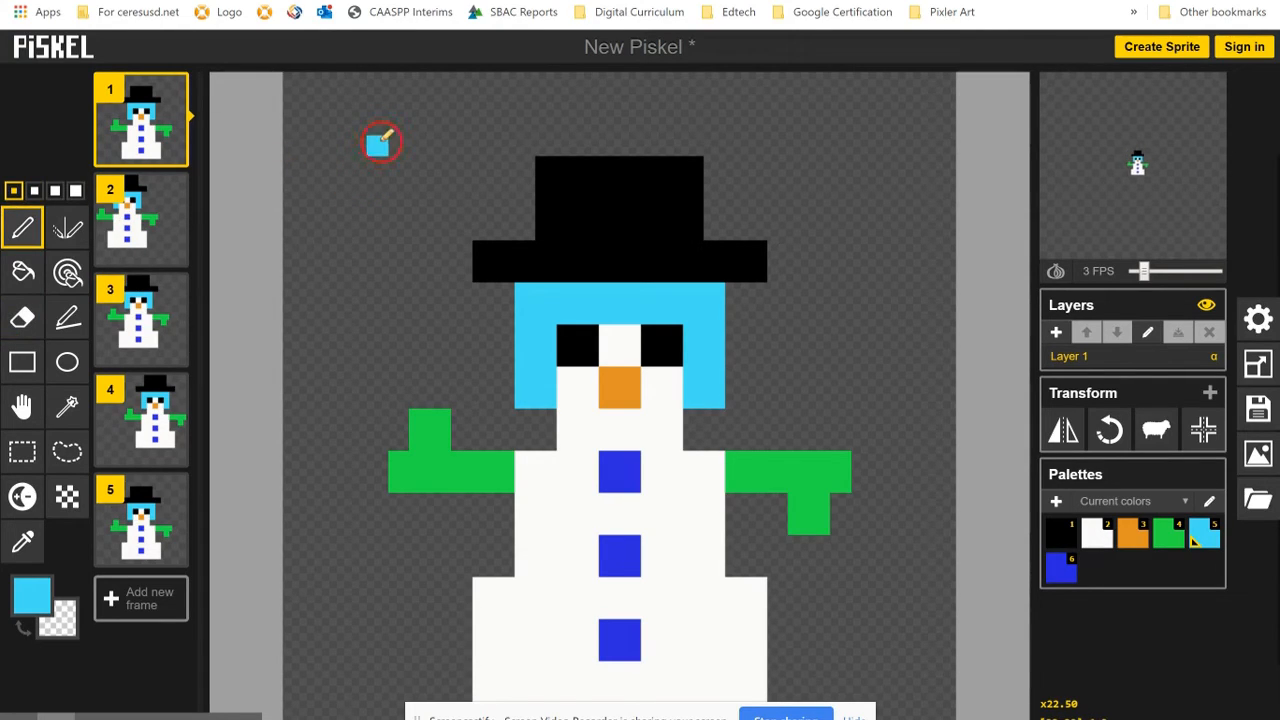
{"action": "left_click", "coordinate": [398, 124]}
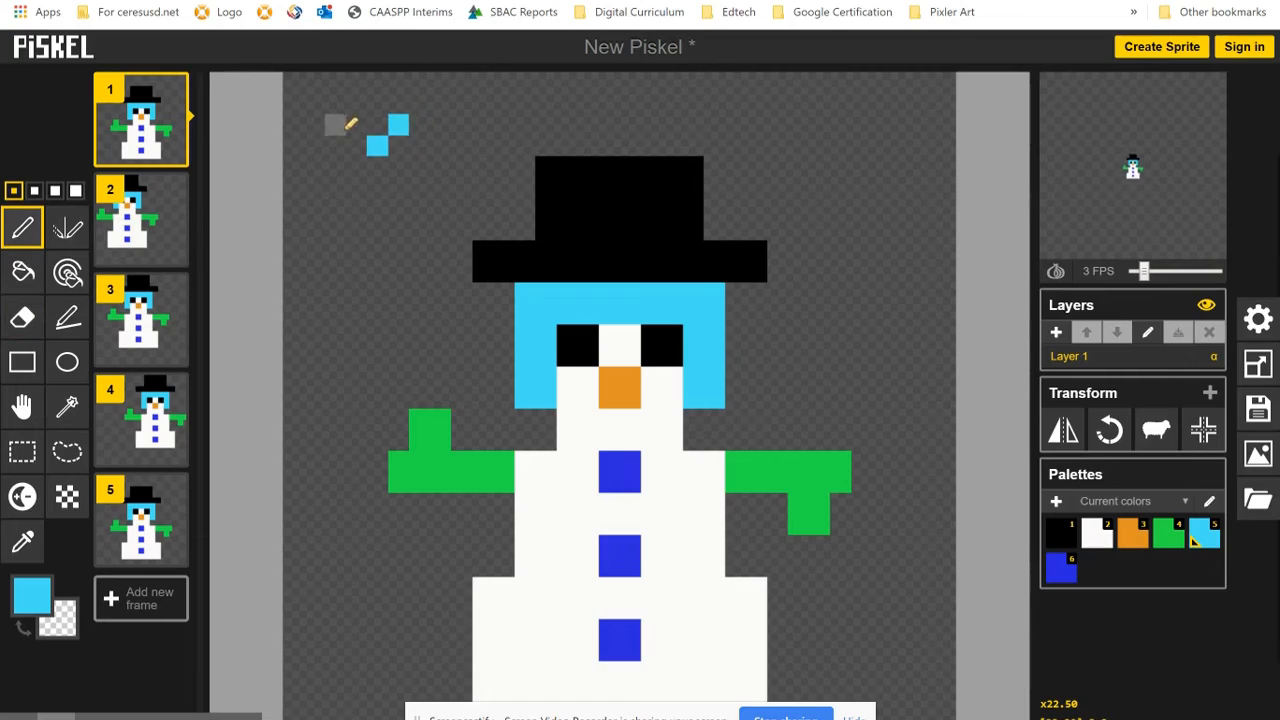
{"action": "left_click", "coordinate": [356, 124]}
{"action": "left_click", "coordinate": [356, 166]}
{"action": "left_click", "coordinate": [398, 166]}
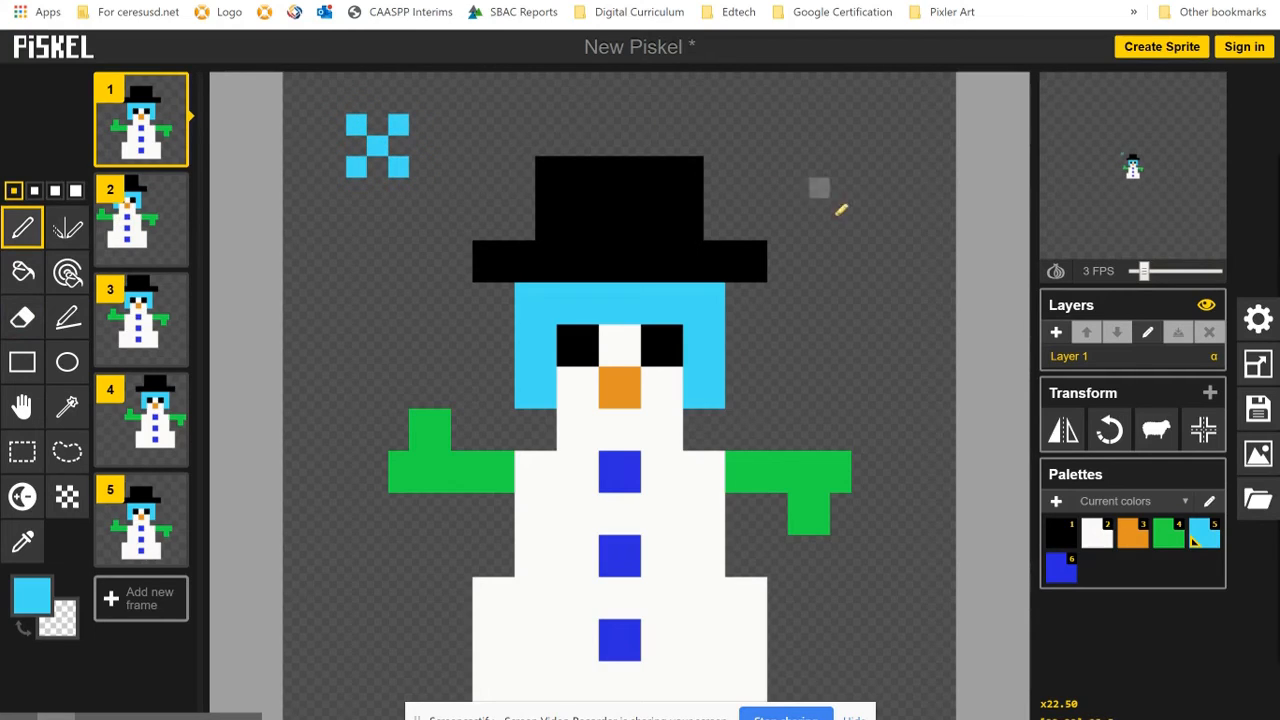
- Draw a second small X-shaped light blue snowflake from five single pixels right of the hat in frame 1
{"action": "left_click", "coordinate": [861, 187]}
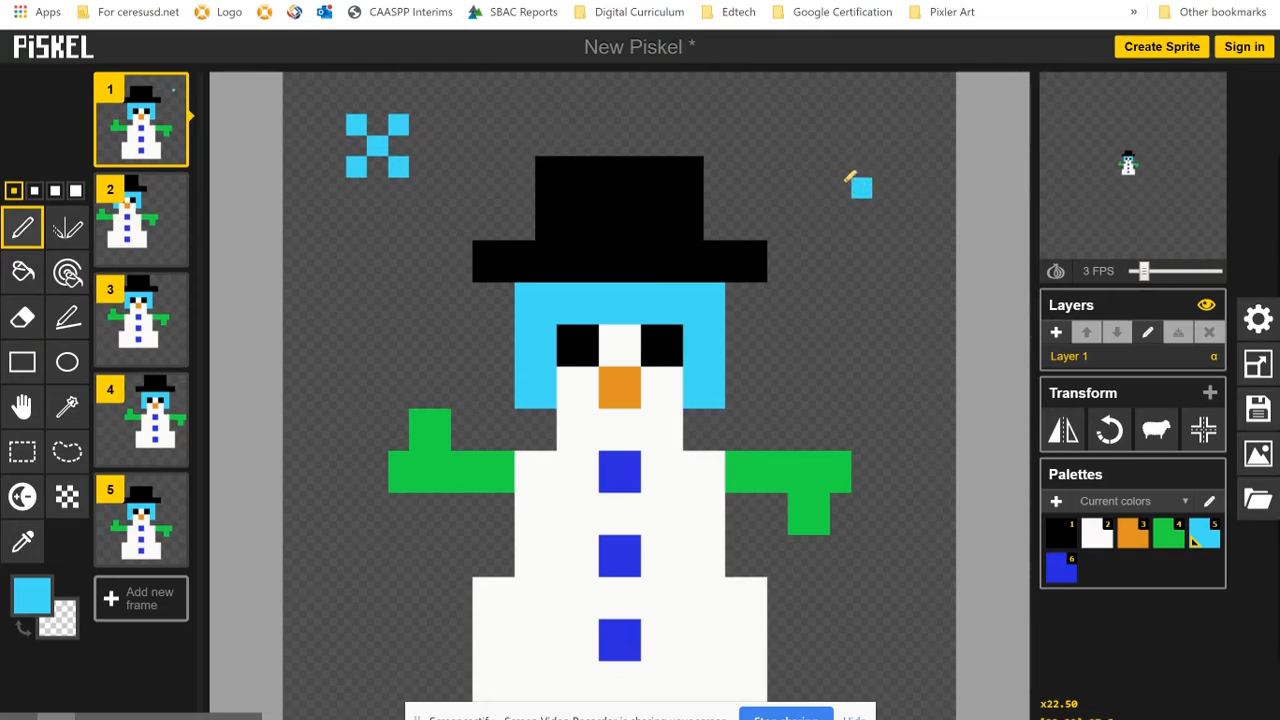
{"action": "left_click", "coordinate": [842, 168]}
{"action": "left_click", "coordinate": [884, 168]}
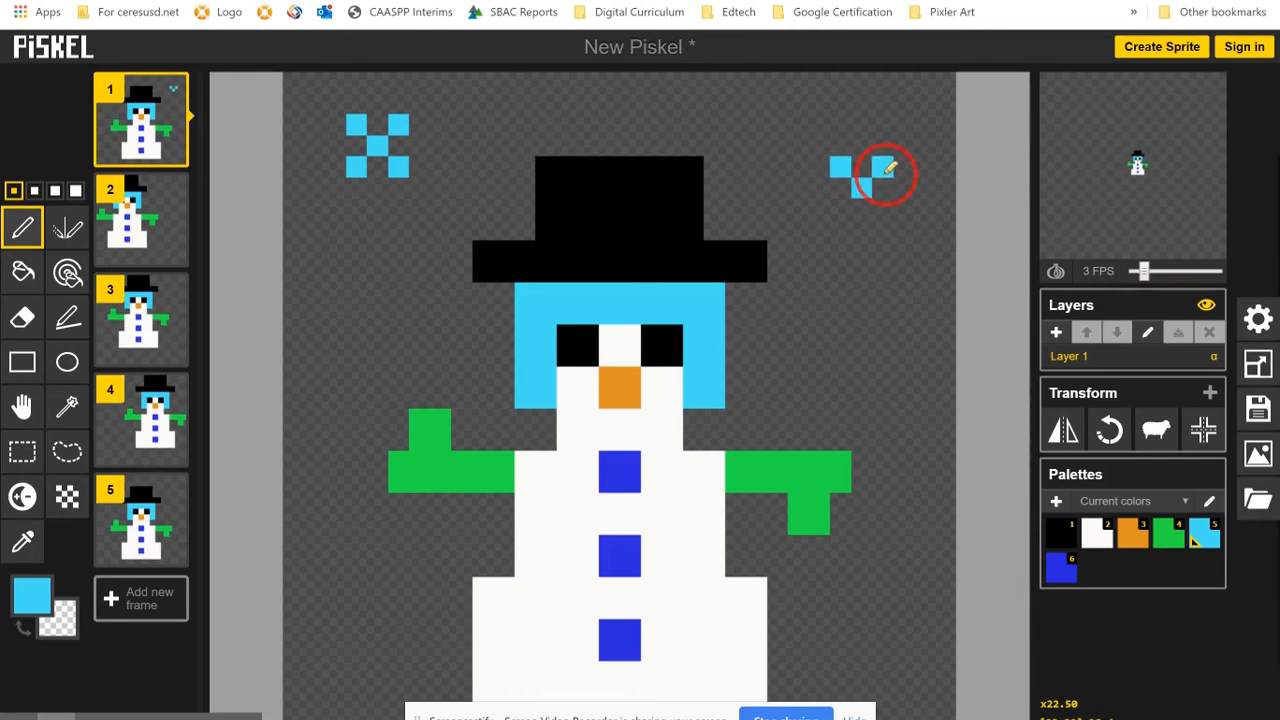
{"action": "left_click", "coordinate": [884, 210]}
{"action": "left_click", "coordinate": [841, 210]}
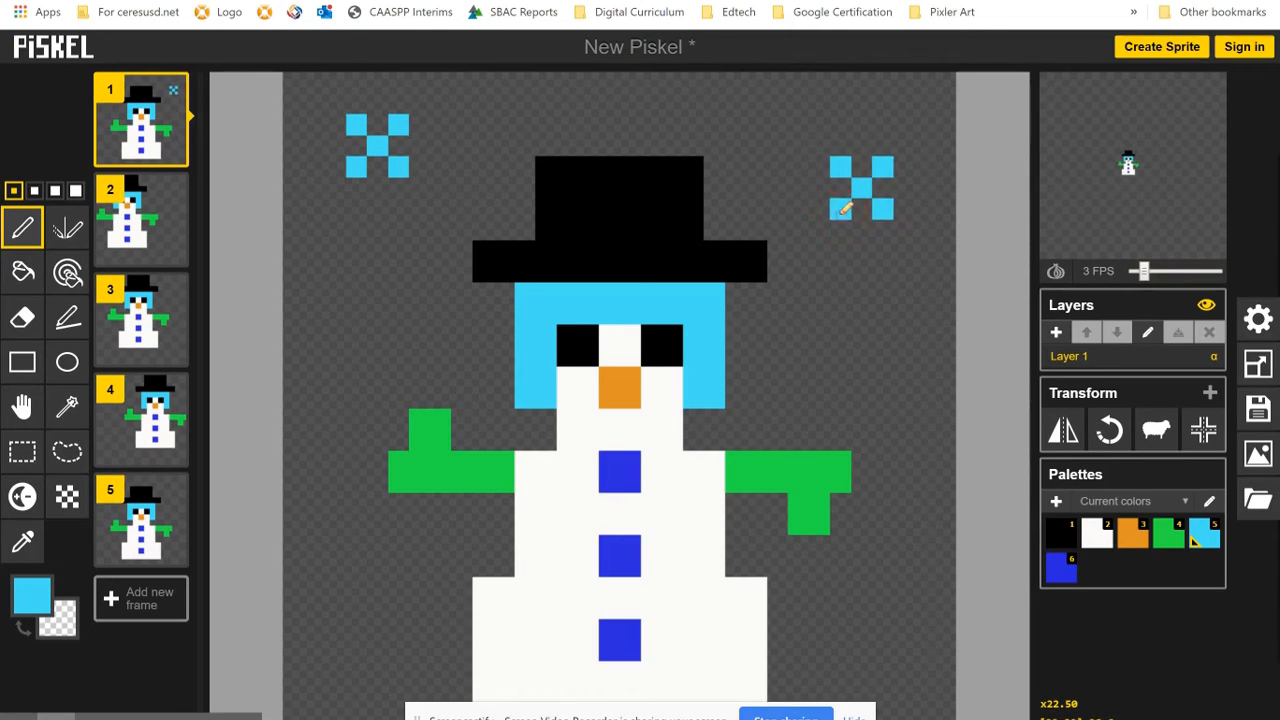
- Draw a small X-shaped light blue snowflake from five single pixels right of the hat in frame 2
{"action": "left_click", "coordinate": [152, 232]}
{"action": "left_click", "coordinate": [798, 252]}
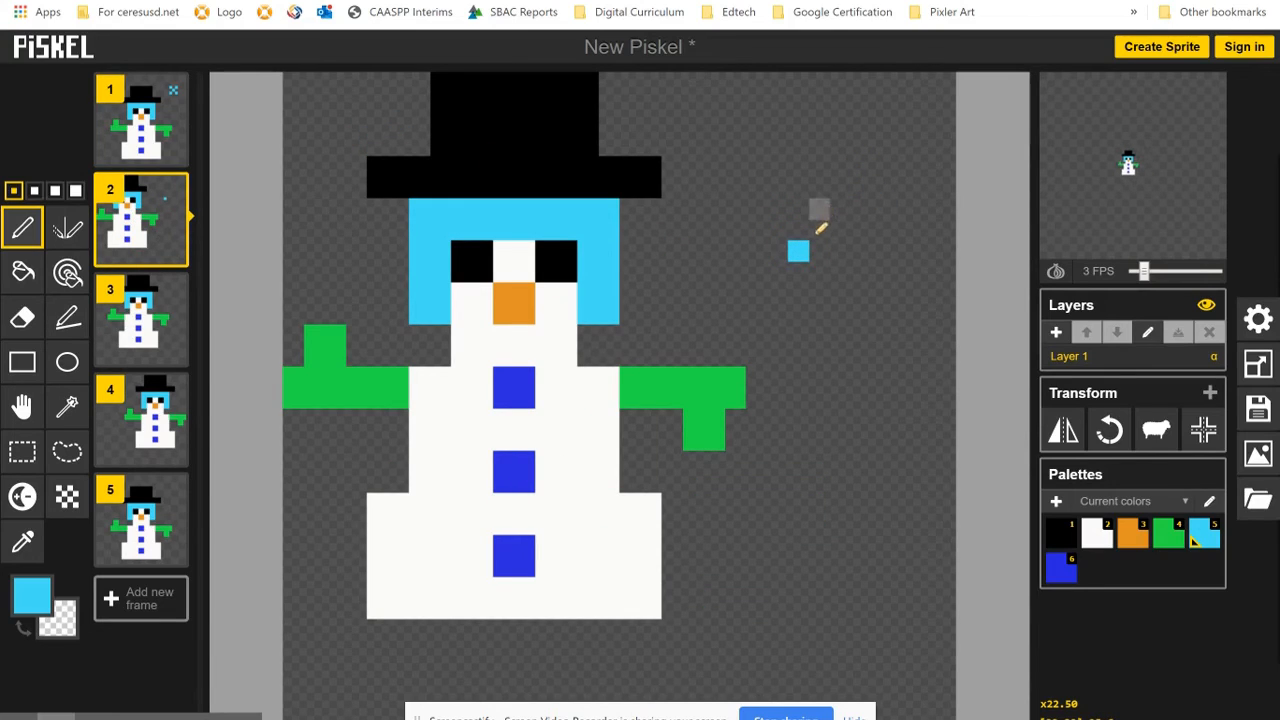
{"action": "left_click", "coordinate": [819, 230]}
{"action": "left_click", "coordinate": [777, 230]}
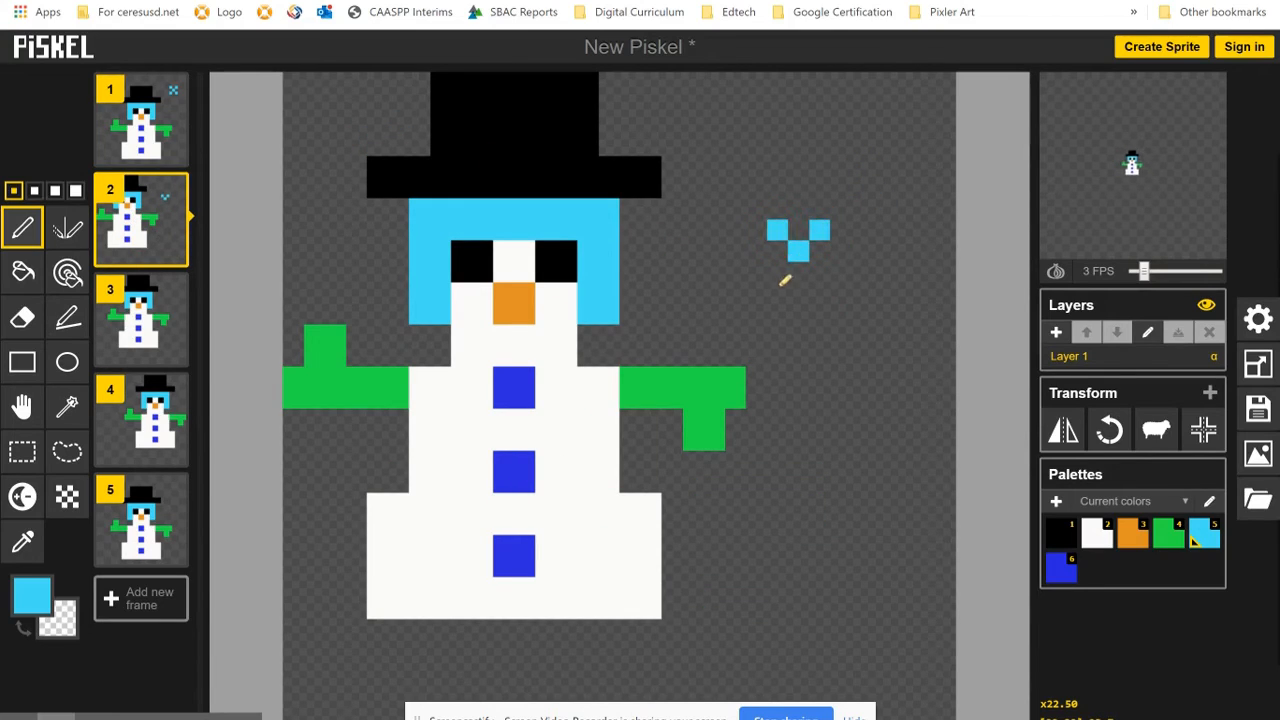
{"action": "left_click", "coordinate": [777, 272]}
{"action": "left_click", "coordinate": [817, 273]}
- Draw a small X-shaped light blue snowflake from five single pixels at the upper left of frame 3
{"action": "left_click", "coordinate": [132, 330]}
{"action": "left_click", "coordinate": [356, 230]}
{"action": "left_click", "coordinate": [377, 209]}
{"action": "left_click", "coordinate": [398, 188]}
{"action": "left_click", "coordinate": [356, 188]}
{"action": "left_click", "coordinate": [398, 230]}
- Add two more X-shaped light blue snowflakes to frame 3, one left of the snowman's base and one to the right of his head
{"action": "left_click", "coordinate": [359, 570]}
{"action": "left_click", "coordinate": [314, 609]}
{"action": "left_click", "coordinate": [314, 567]}
{"action": "left_click", "coordinate": [356, 609]}
{"action": "left_click", "coordinate": [904, 293]}
{"action": "left_click", "coordinate": [924, 272]}
{"action": "left_click", "coordinate": [882, 314]}
- Draw a small X-shaped light blue snowflake to the left of the snowman's head in frame 4
{"action": "left_click", "coordinate": [138, 425]}
{"action": "left_click", "coordinate": [356, 314]}
{"action": "left_click", "coordinate": [335, 335]}
{"action": "left_click", "coordinate": [377, 335]}
- Add two more X-shaped light blue snowflakes low in frame 4, one on each side of the snowman's base
{"action": "left_click", "coordinate": [503, 525]}
{"action": "left_click", "coordinate": [461, 525]}
{"action": "left_click", "coordinate": [503, 567]}
{"action": "left_click", "coordinate": [903, 609]}
{"action": "left_click", "coordinate": [924, 630]}
{"action": "left_click", "coordinate": [945, 651]}
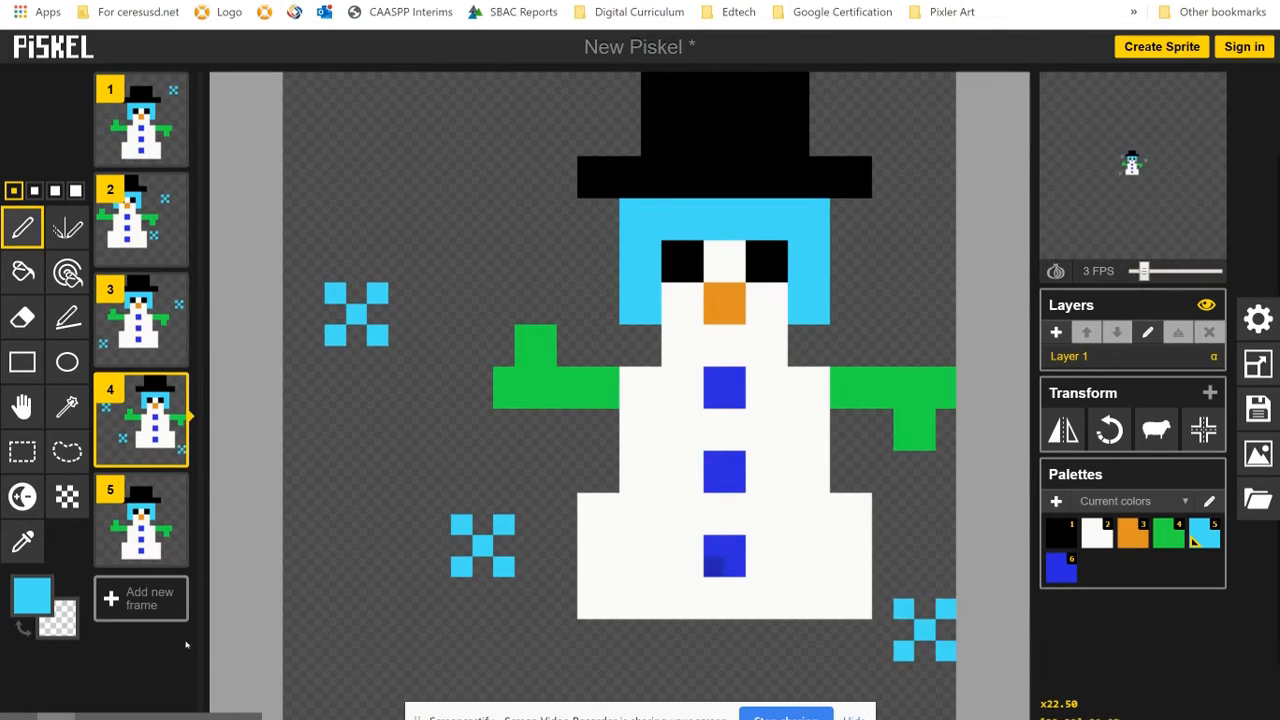
- Draw two X-shaped light blue snowflakes in frame 5, one in the upper-left corner and one right of the hat
{"action": "left_click", "coordinate": [140, 520]}
{"action": "left_click", "coordinate": [356, 104]}
{"action": "left_click", "coordinate": [377, 125]}
{"action": "left_click", "coordinate": [335, 125]}
{"action": "left_click", "coordinate": [335, 83]}
{"action": "left_click", "coordinate": [861, 188]}
{"action": "left_click", "coordinate": [840, 167]}
{"action": "left_click", "coordinate": [882, 209]}
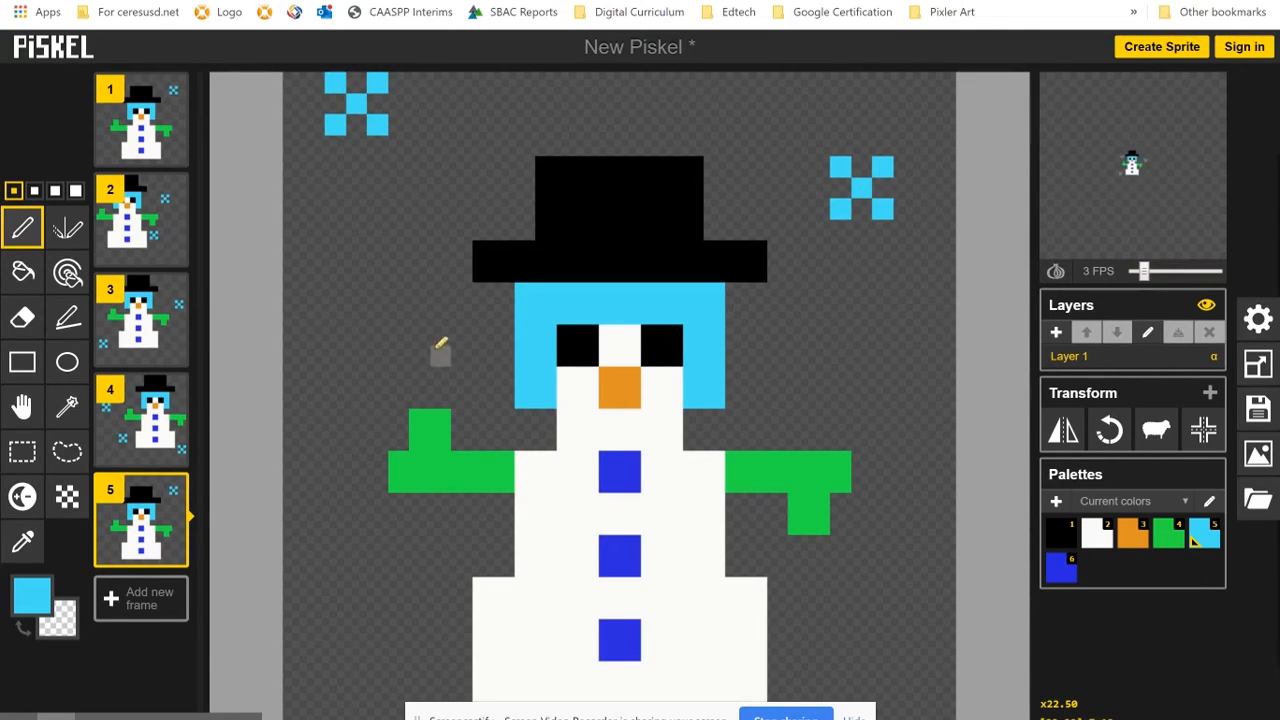
- Add two X-shaped light blue snowflakes low in frame 5, one below each of the snowman's arms
{"action": "left_click", "coordinate": [398, 546]}
{"action": "left_click", "coordinate": [377, 525]}
{"action": "left_click", "coordinate": [419, 525]}
{"action": "left_click", "coordinate": [377, 567]}
{"action": "left_click", "coordinate": [419, 567]}
{"action": "left_click", "coordinate": [819, 651]}
{"action": "left_click", "coordinate": [798, 630]}
{"action": "left_click", "coordinate": [840, 672]}
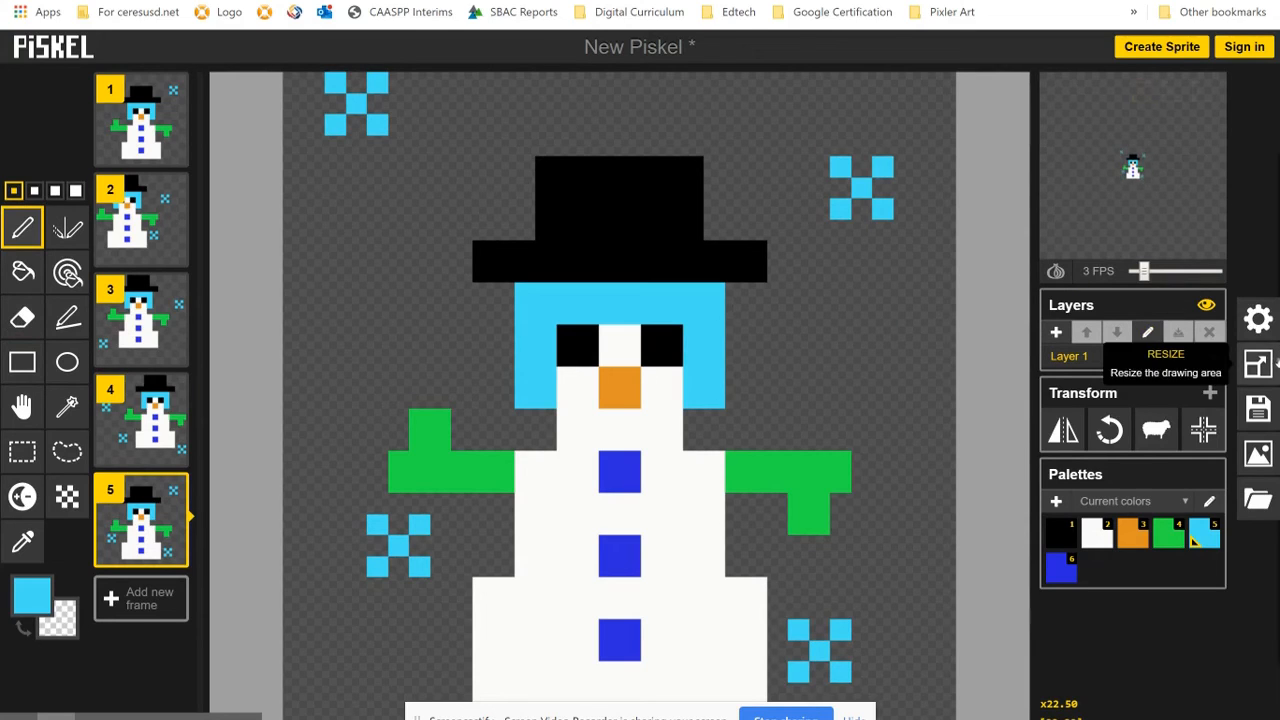
- Title the sprite Snowman and save it offline in the browser
{"action": "left_click", "coordinate": [1258, 407]}
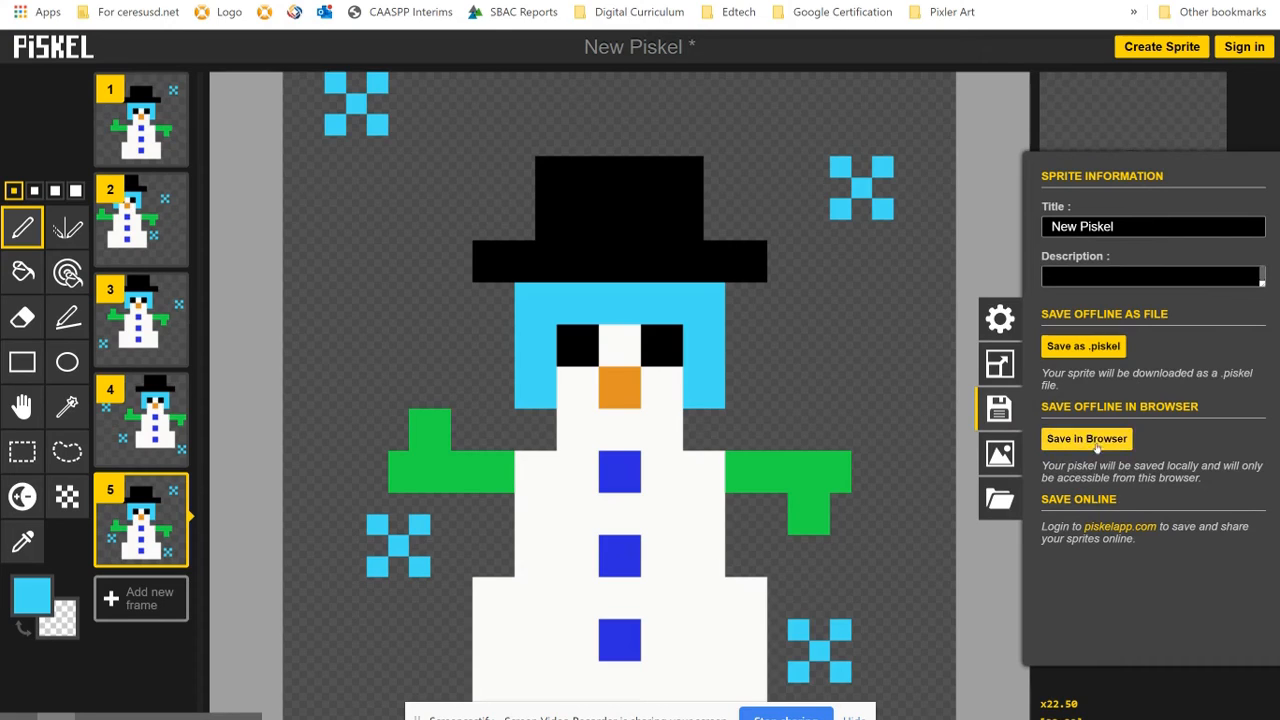
{"action": "left_click", "coordinate": [1137, 225]}
{"action": "key", "text": "BackSpace"}
{"action": "key", "text": "BackSpace"}
{"action": "key", "text": "BackSpace"}
{"action": "key", "text": "BackSpace"}
{"action": "key", "text": "BackSpace"}
{"action": "key", "text": "BackSpace"}
{"action": "key", "text": "BackSpace"}
{"action": "key", "text": "BackSpace"}
{"action": "key", "text": "BackSpace"}
{"action": "key", "text": "BackSpace"}
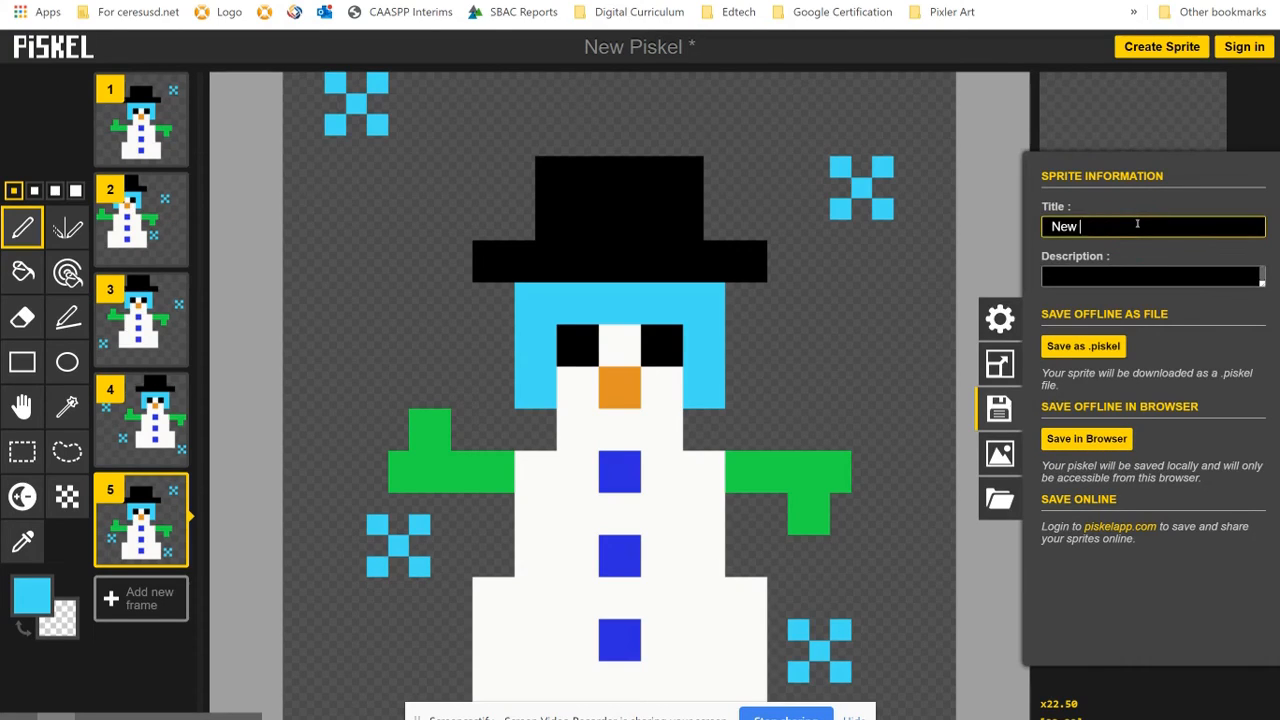
{"action": "type", "text": "Snowman"}
{"action": "left_click", "coordinate": [1090, 444]}
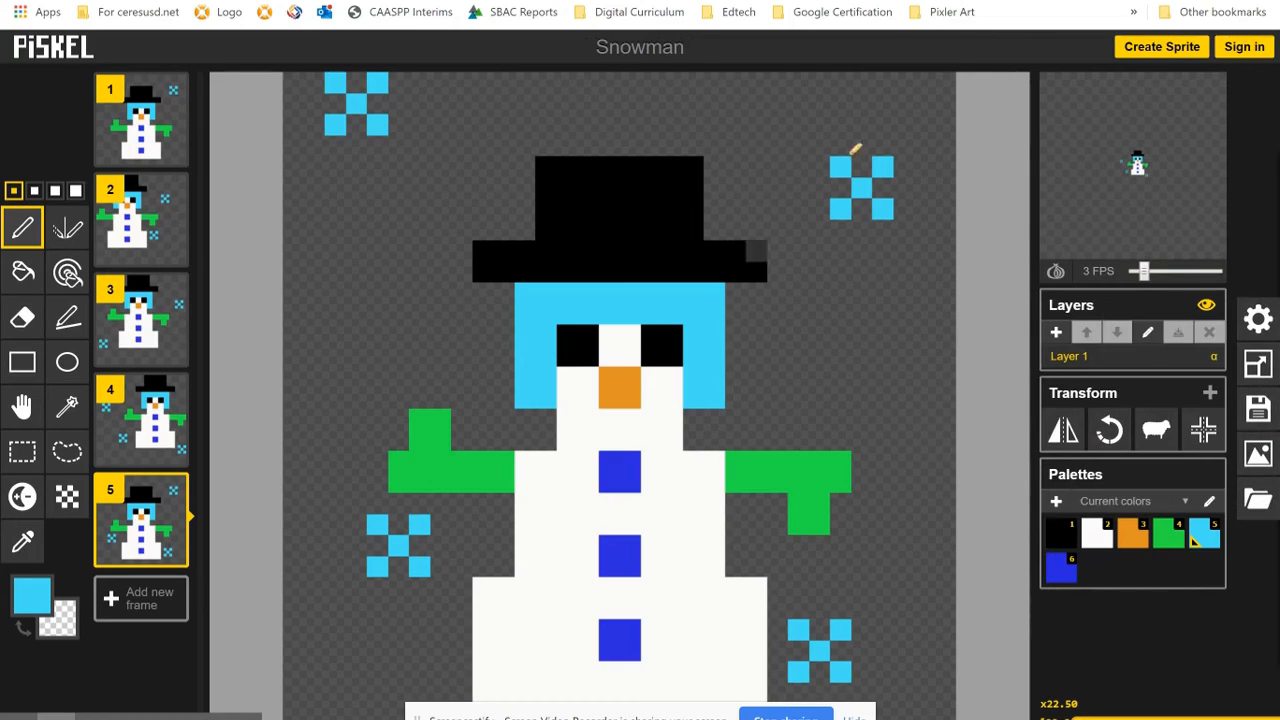
- Save the Snowman sprite offline as a .piskel file
{"action": "left_click", "coordinate": [1258, 408]}
{"action": "left_click", "coordinate": [1087, 346]}
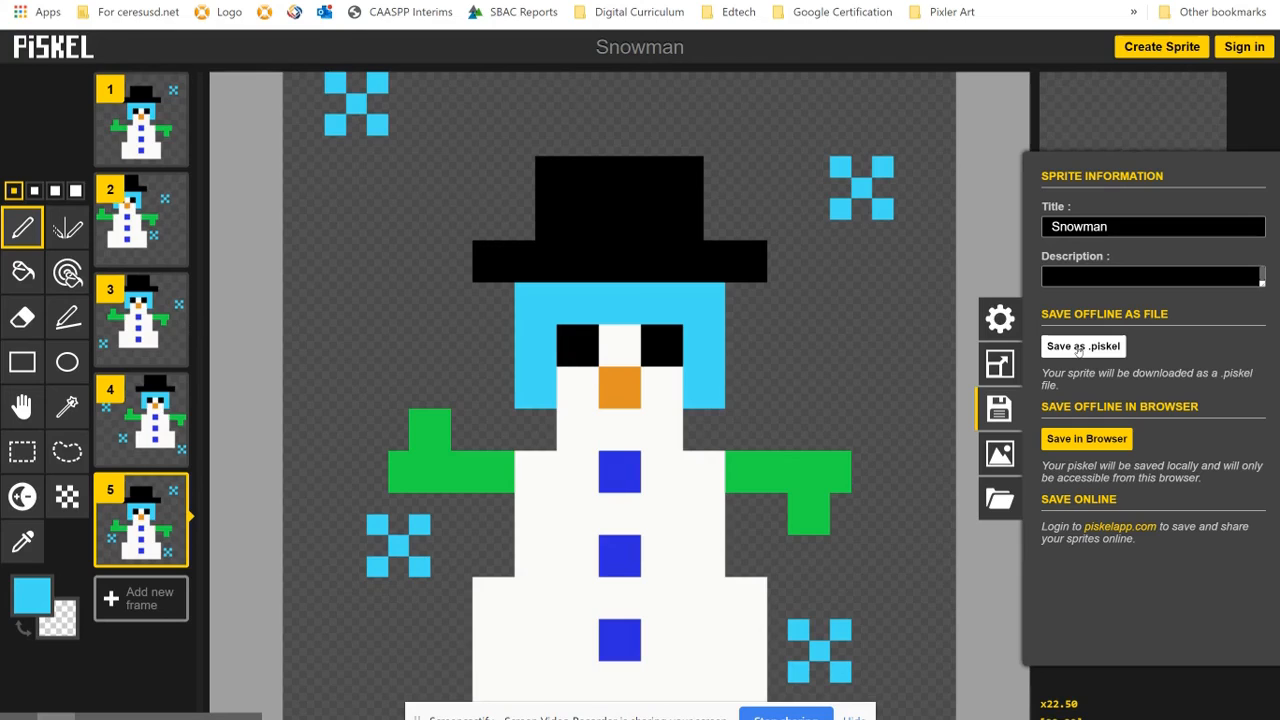
{"action": "left_click", "coordinate": [1078, 348]}
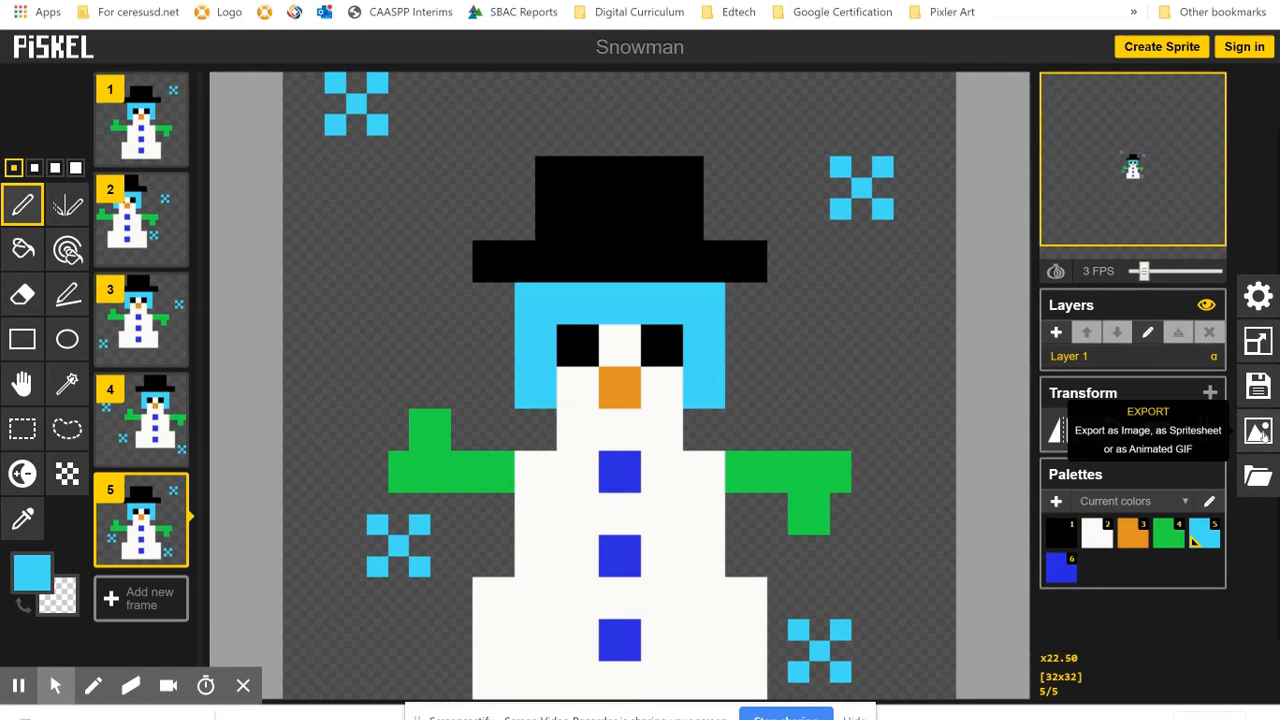
- Export the snowman animation and download it as an animated GIF
{"action": "left_click", "coordinate": [1260, 433]}
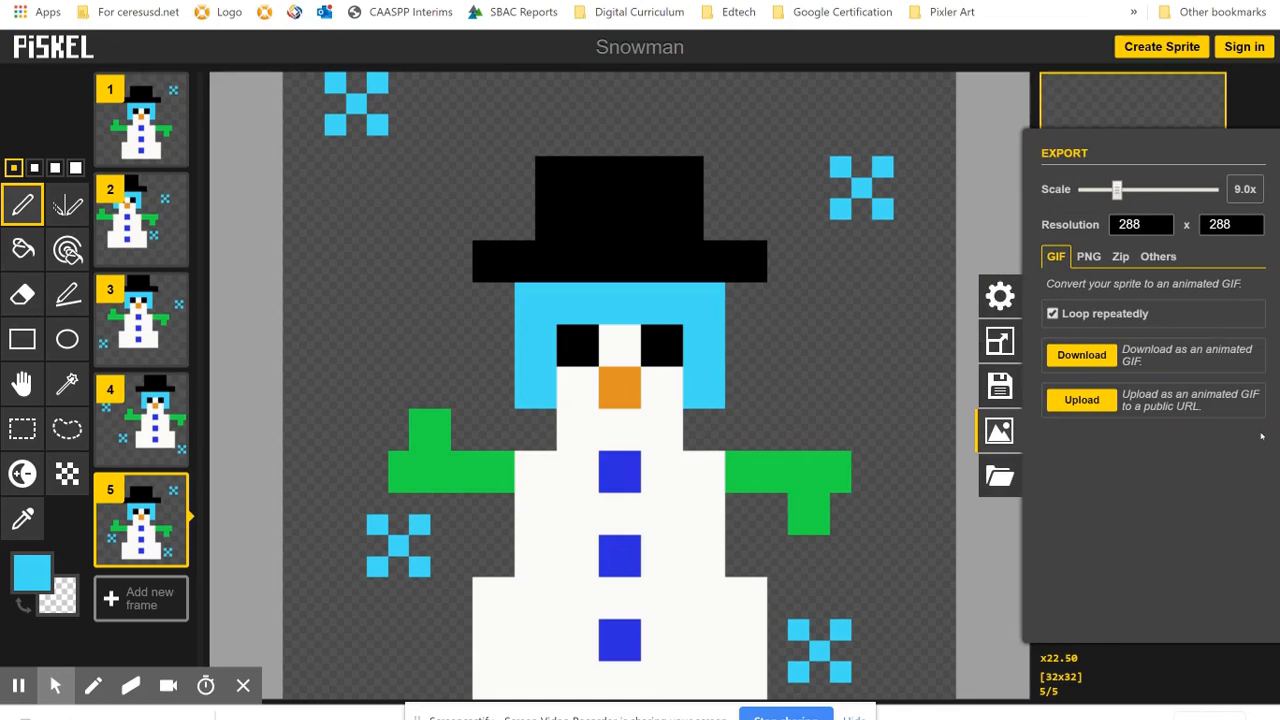
{"action": "left_click", "coordinate": [1088, 356]}
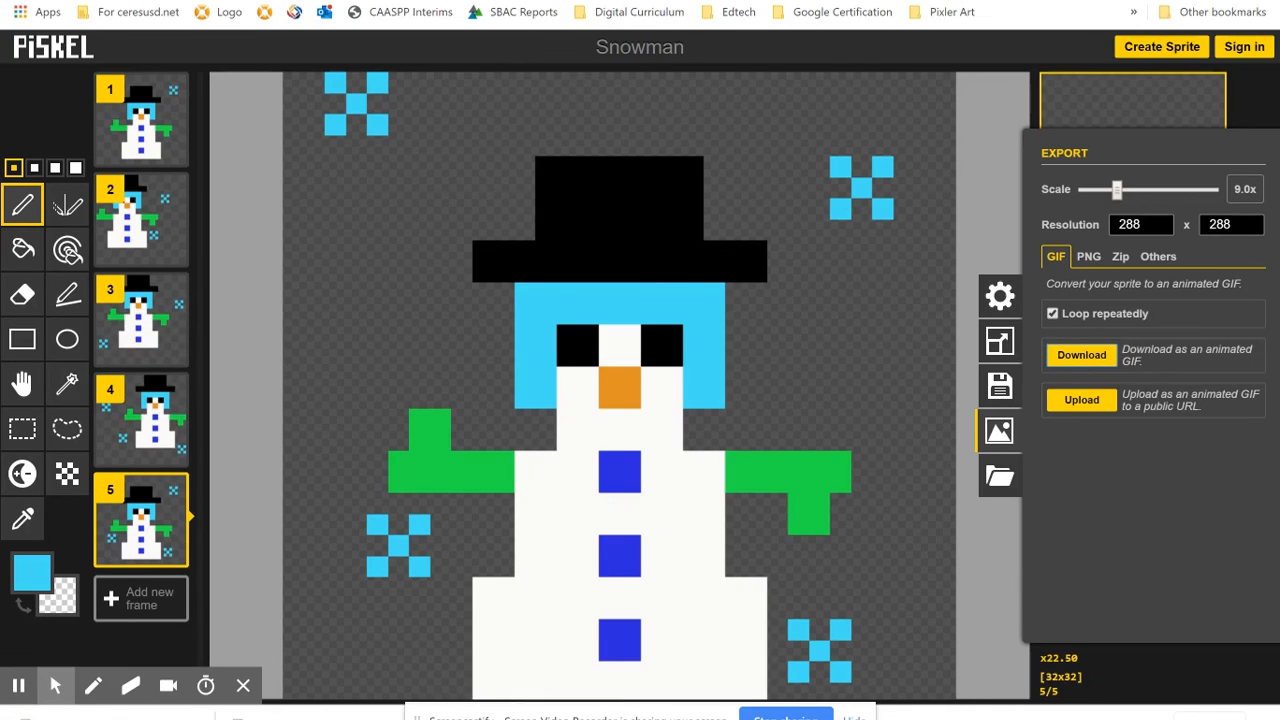
- Switch to the Animated Snowman Story Template in Google Slides and insert the Snowman image from the computer's Downloads folder
{"action": "left_click", "coordinate": [90, 717]}
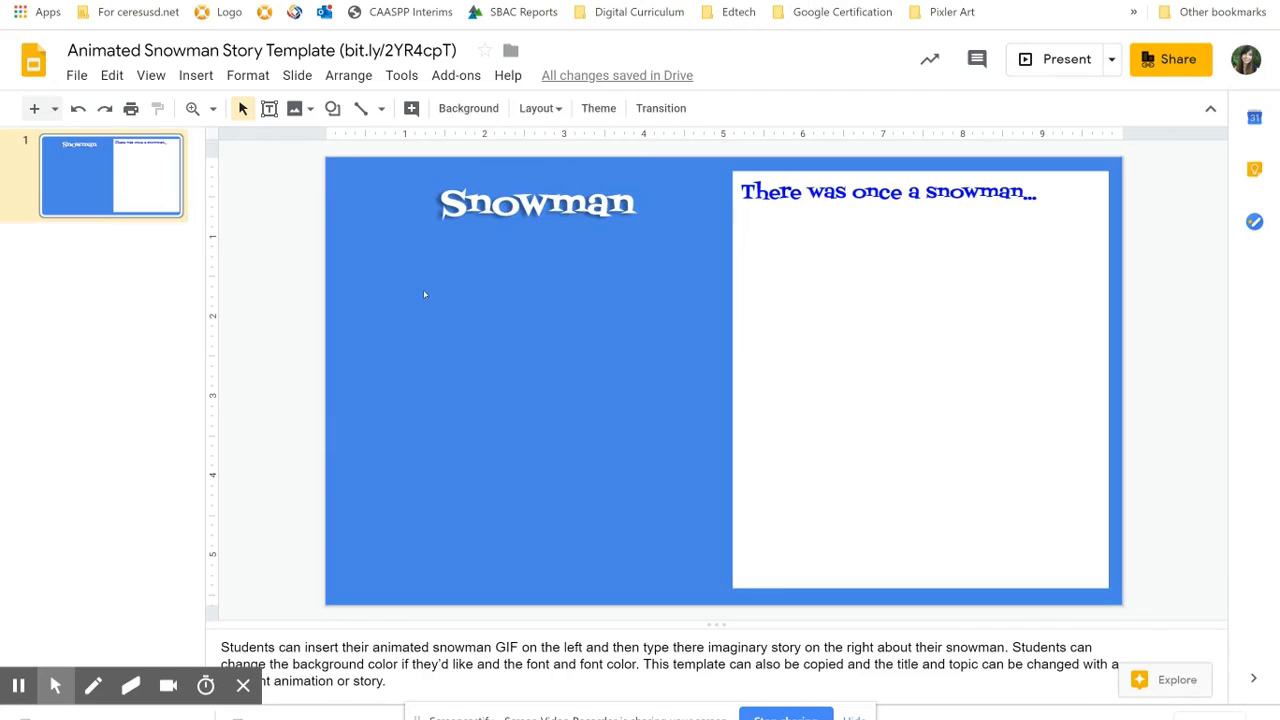
{"action": "left_click", "coordinate": [195, 76]}
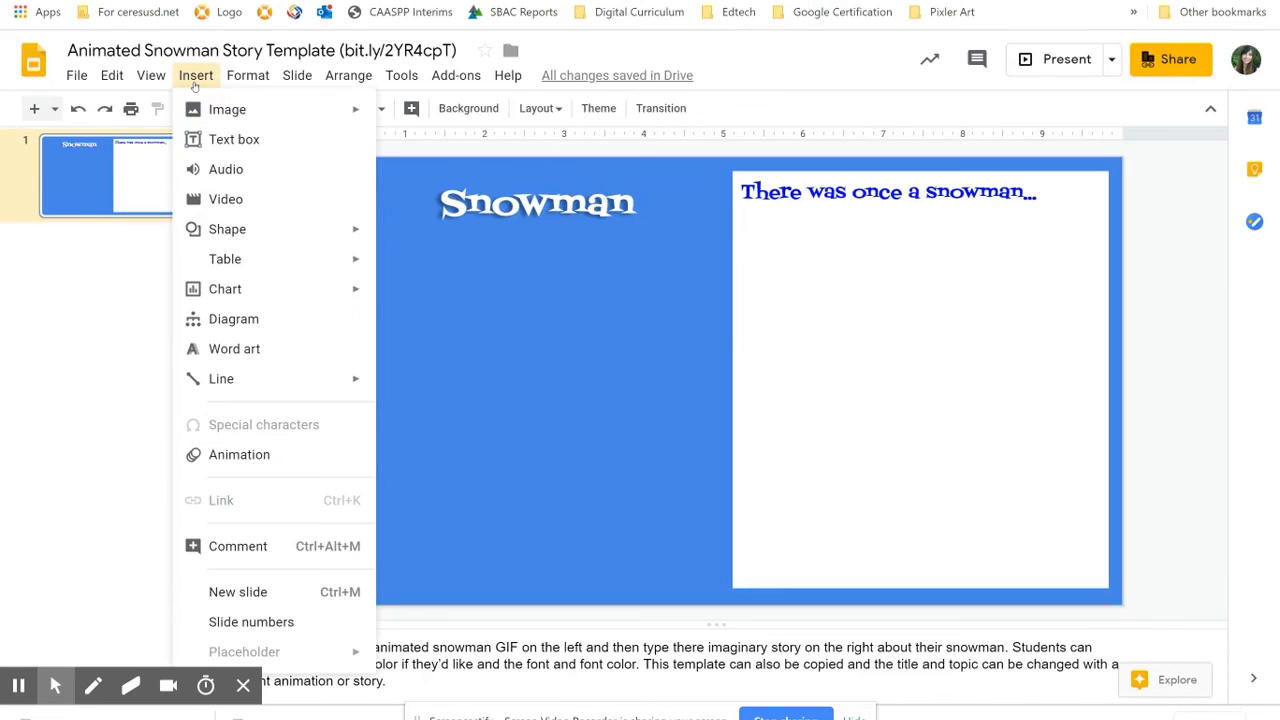
{"action": "mouse_move", "coordinate": [228, 113]}
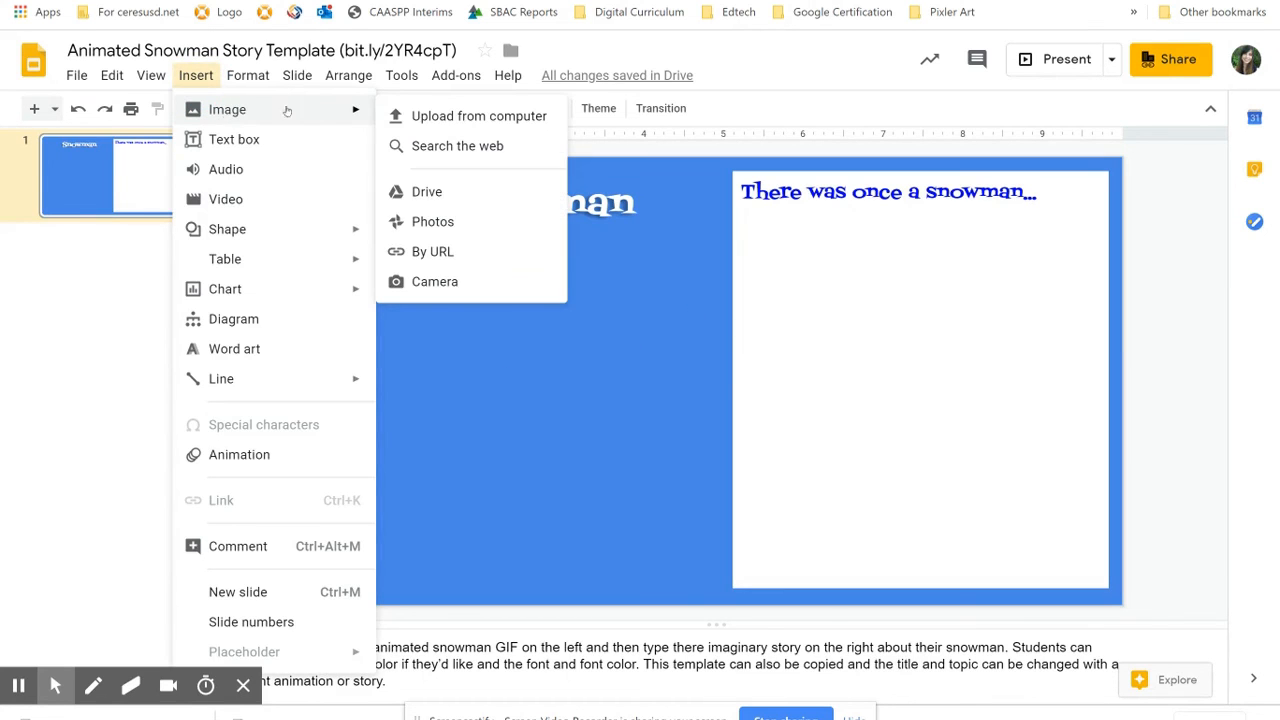
{"action": "left_click", "coordinate": [431, 118]}
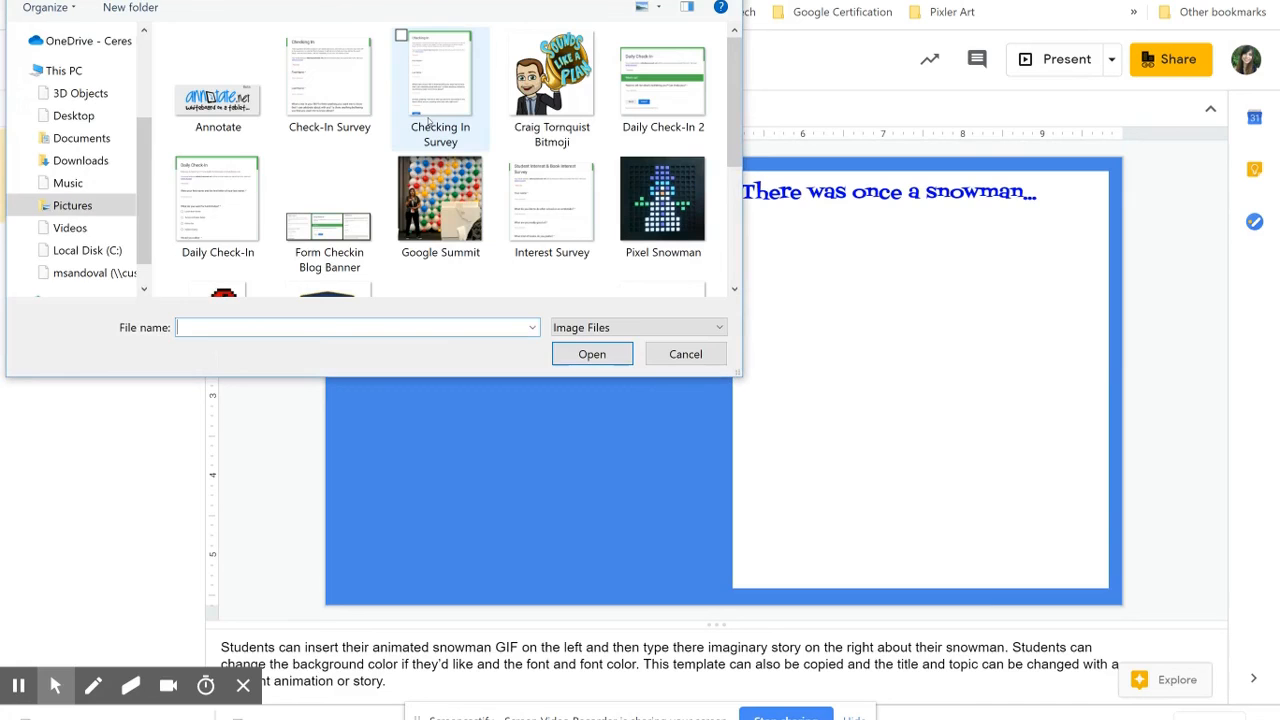
{"action": "left_click", "coordinate": [76, 160]}
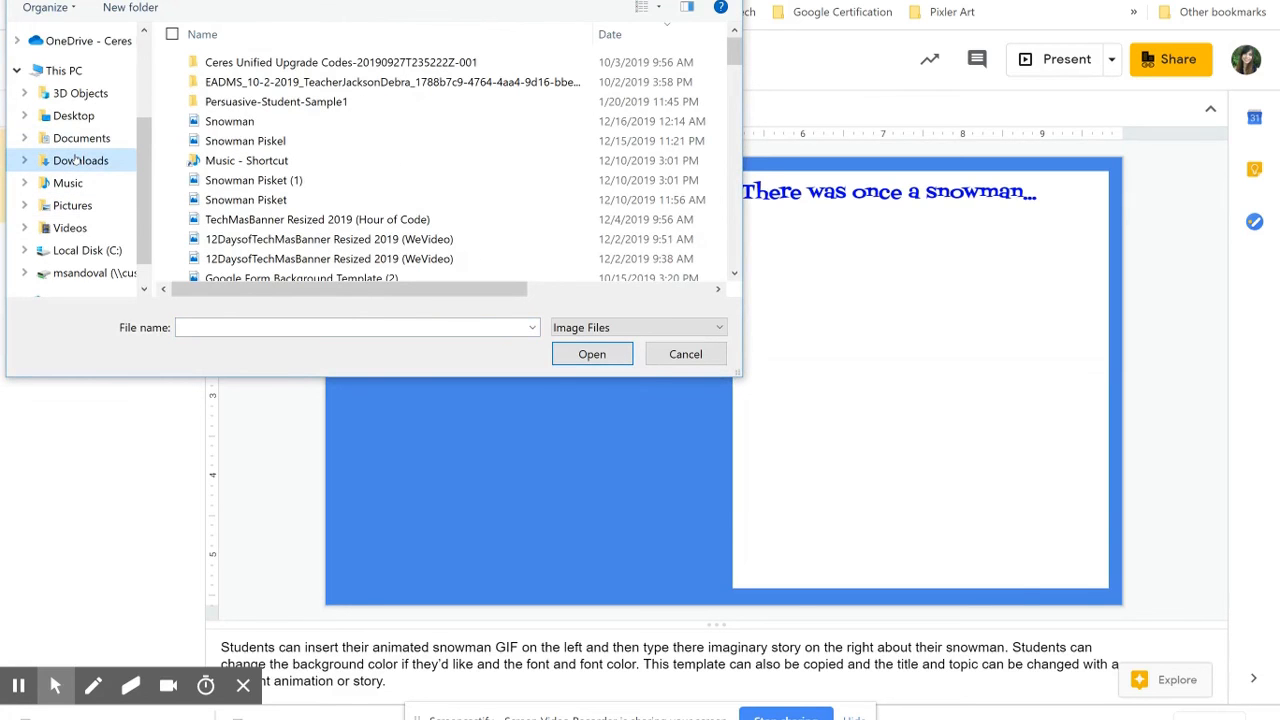
{"action": "left_click", "coordinate": [248, 122]}
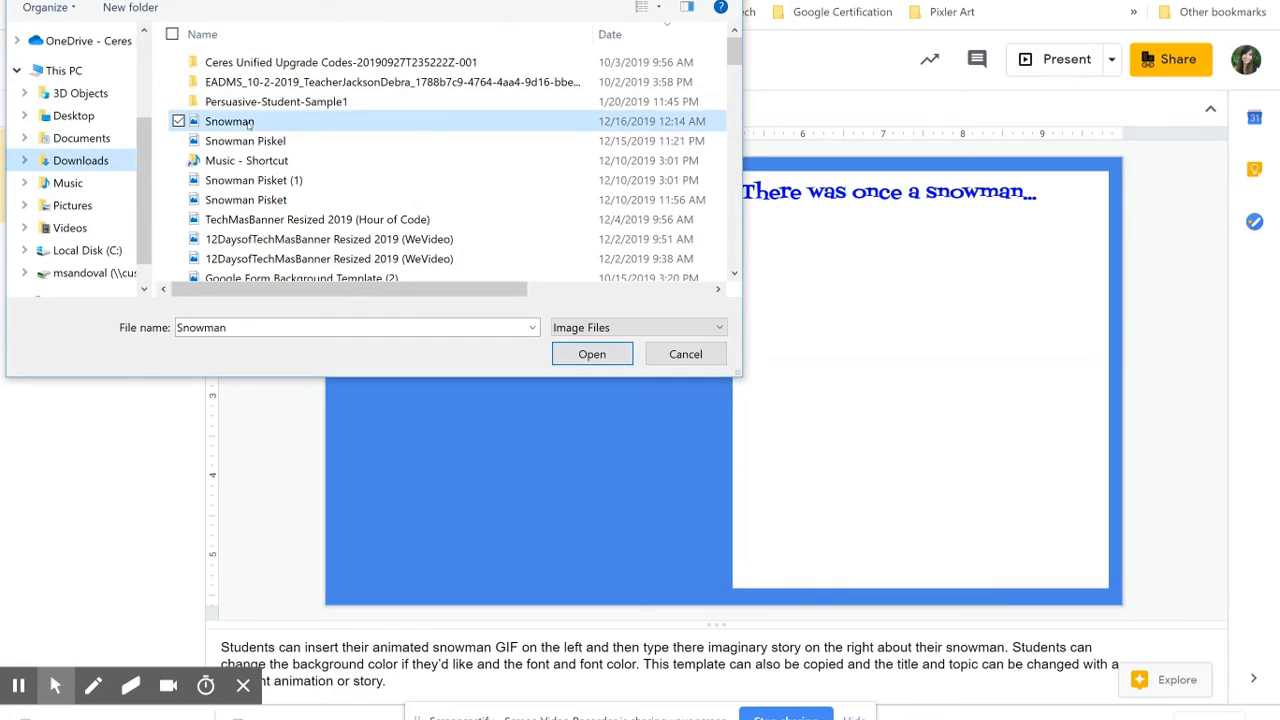
{"action": "left_click", "coordinate": [576, 358]}
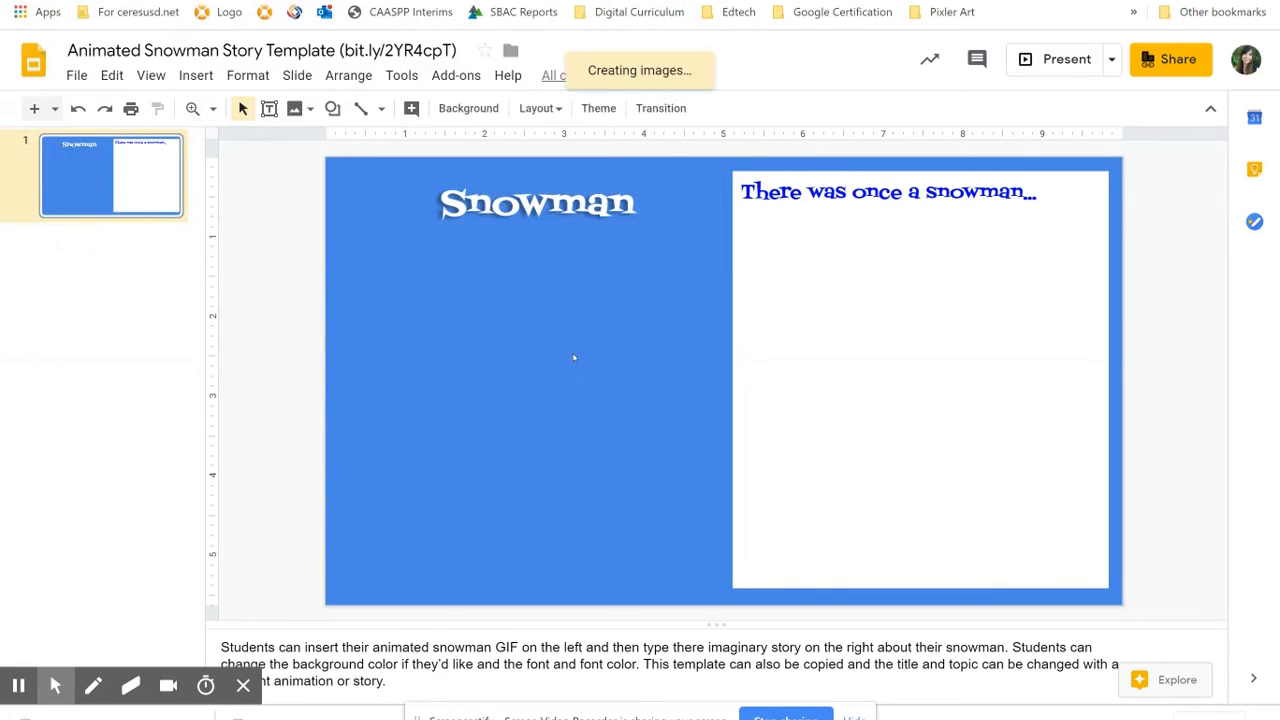